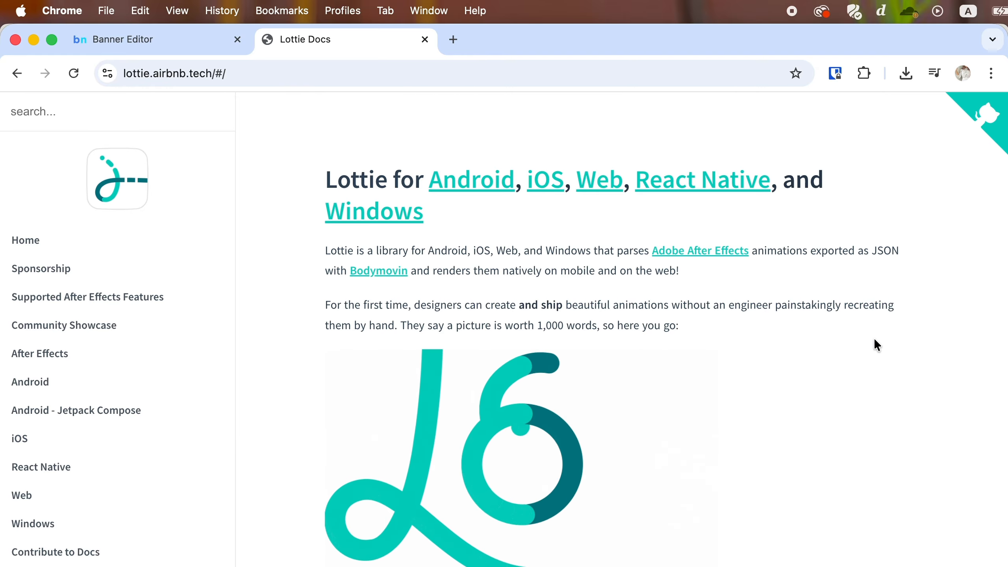
- Open the Installing Bodymovin section of the After Effects chapter in the Lottie documentation
{"action": "left_click", "coordinate": [63, 355]}
{"action": "left_click", "coordinate": [70, 384]}
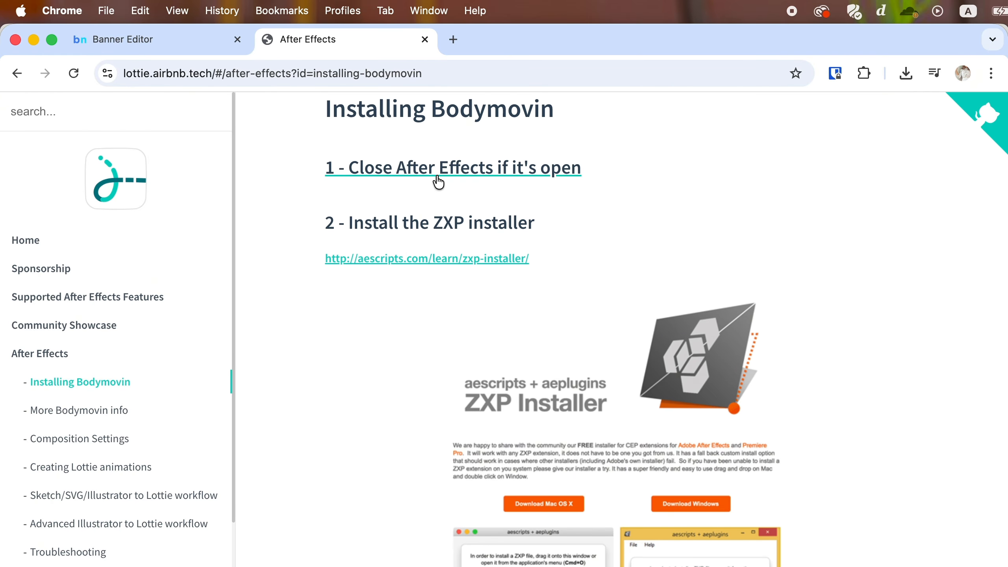
{"action": "key", "text": "super+Tab"}
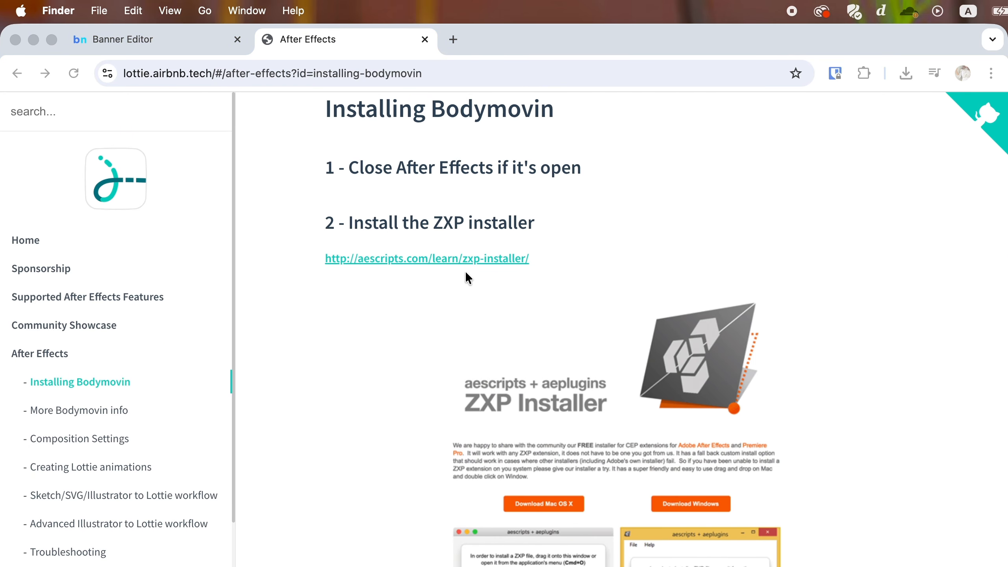
- Follow the guide's ZXP installer link to the aescripts page and download the macOS version
{"action": "left_click", "coordinate": [473, 260]}
{"action": "left_click", "coordinate": [473, 260]}
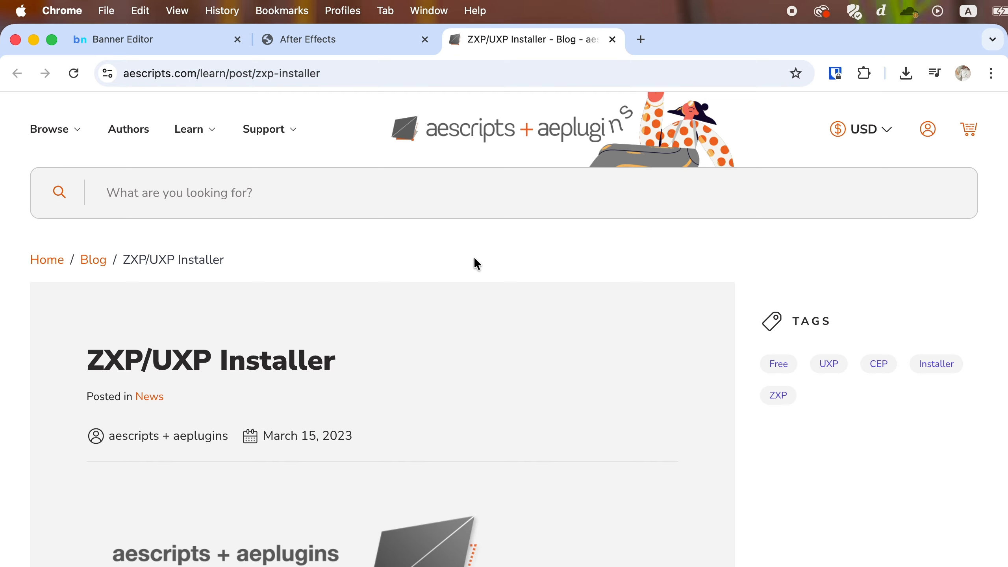
{"action": "scroll", "coordinate": [475, 260], "scroll_direction": "down", "scroll_amount": 3}
{"action": "scroll", "coordinate": [475, 258], "scroll_direction": "down", "scroll_amount": 10}
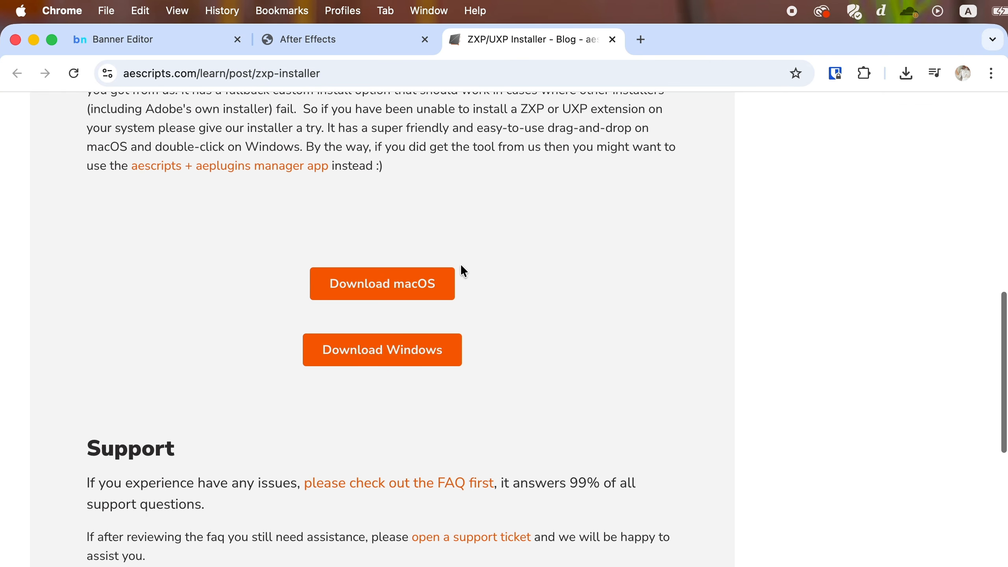
{"action": "left_click", "coordinate": [434, 293]}
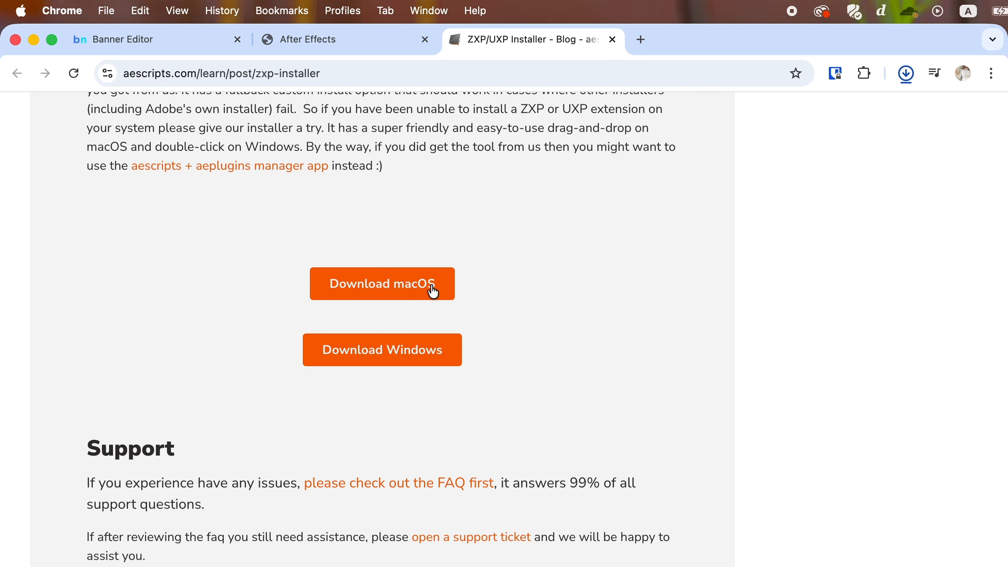
- Open the downloaded aescripts disk image in Finder and install ZXP Installer into the Applications folder
{"action": "key", "text": "super+Tab"}
{"action": "left_click", "coordinate": [608, 394]}
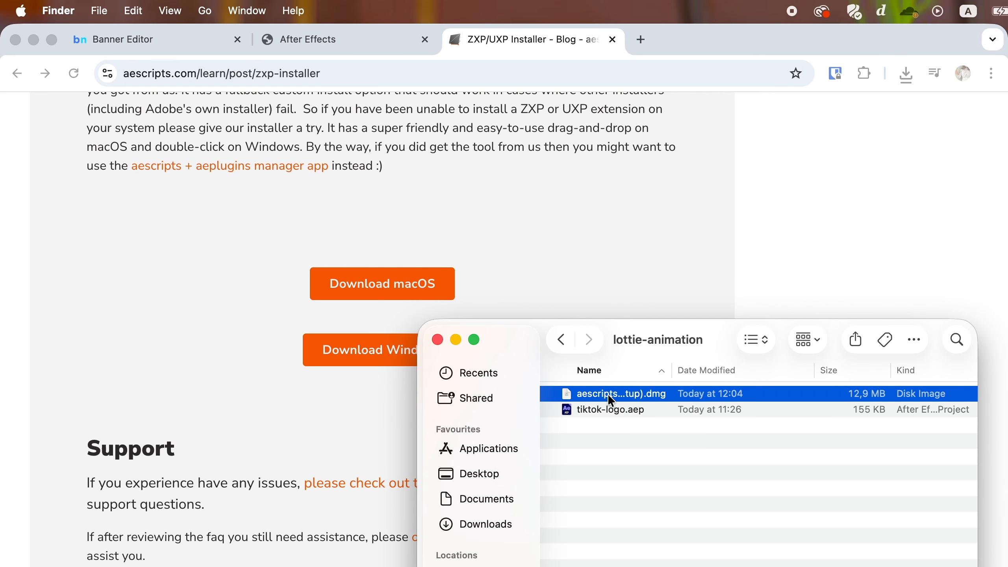
{"action": "double_click", "coordinate": [608, 394]}
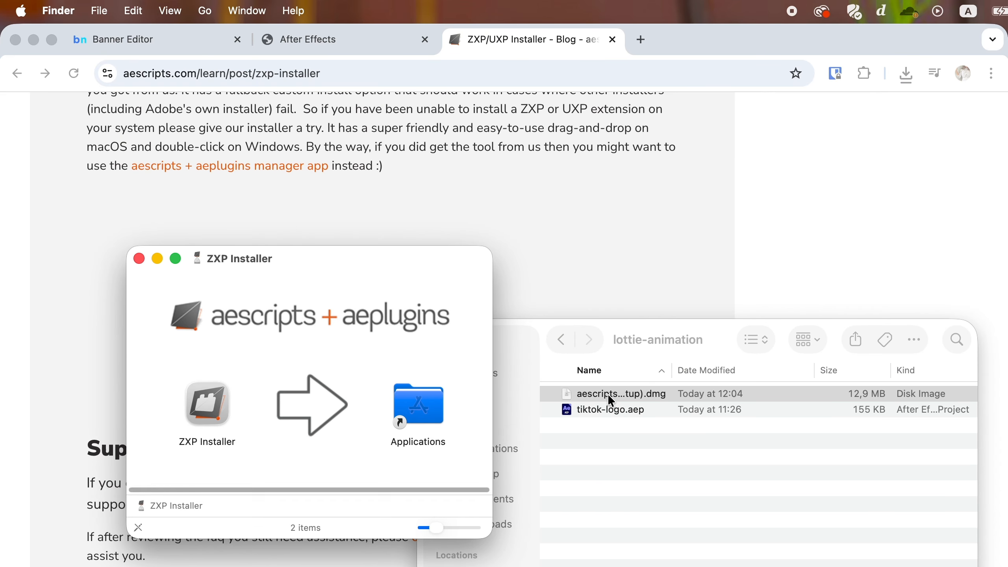
{"action": "left_click_drag", "start_coordinate": [207, 405], "coordinate": [423, 403]}
{"action": "key", "text": "super+w"}
- Download bodymovin.zxp from the GitHub link in step 3 of the guide and view it in the lottie-animation folder
{"action": "left_click", "coordinate": [307, 39]}
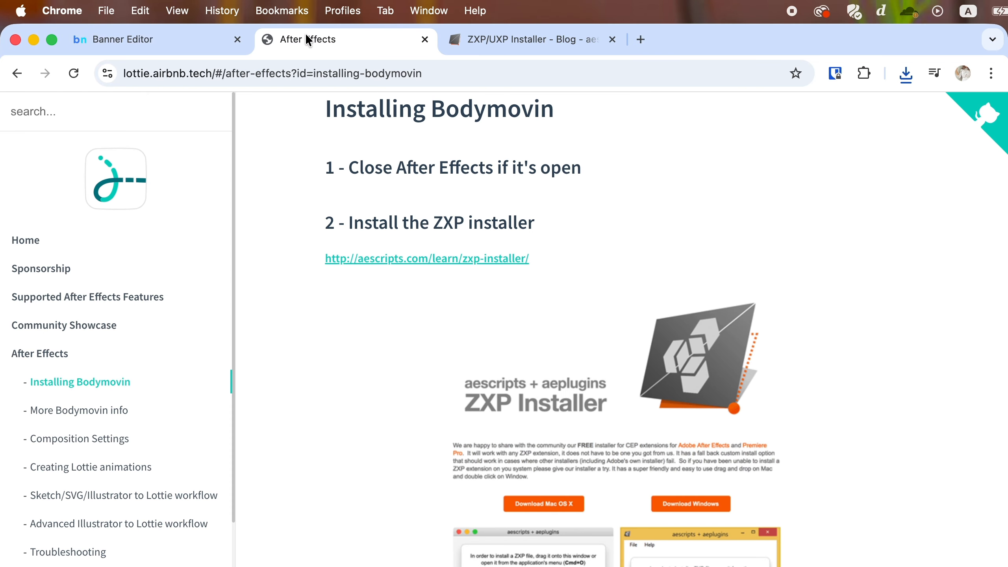
{"action": "scroll", "coordinate": [330, 333], "scroll_direction": "down", "scroll_amount": 8}
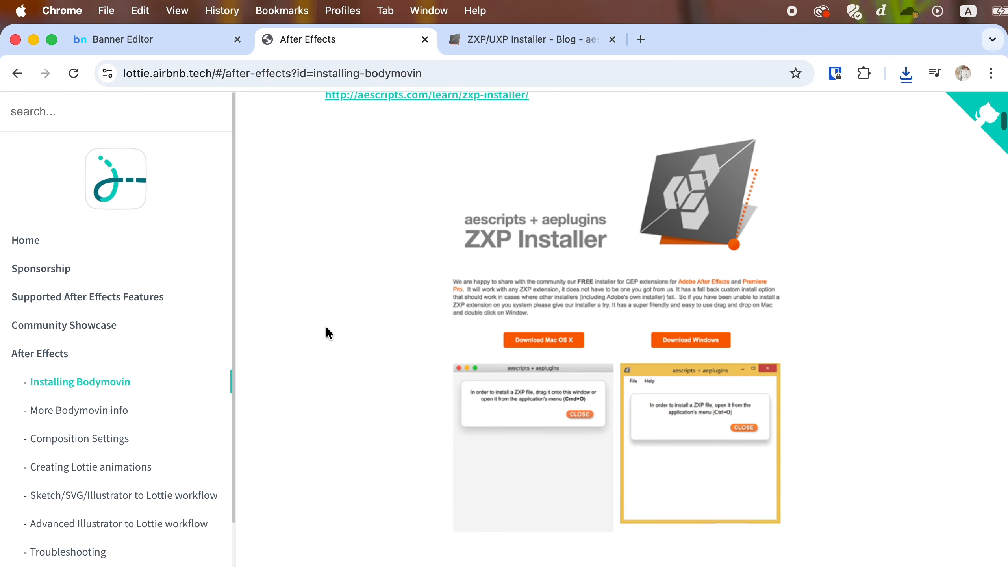
{"action": "scroll", "coordinate": [329, 332], "scroll_direction": "down", "scroll_amount": 8}
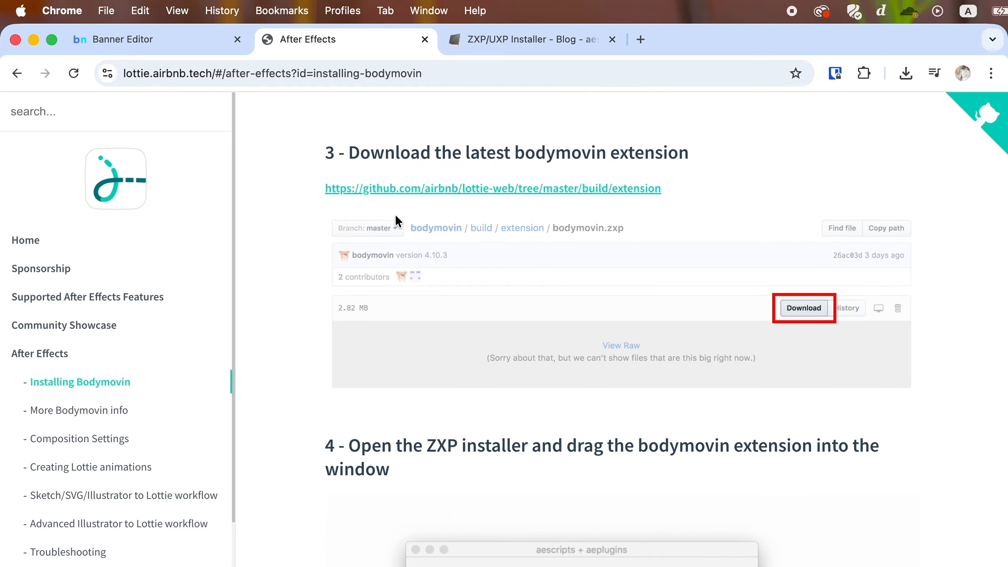
{"action": "left_click", "coordinate": [401, 191]}
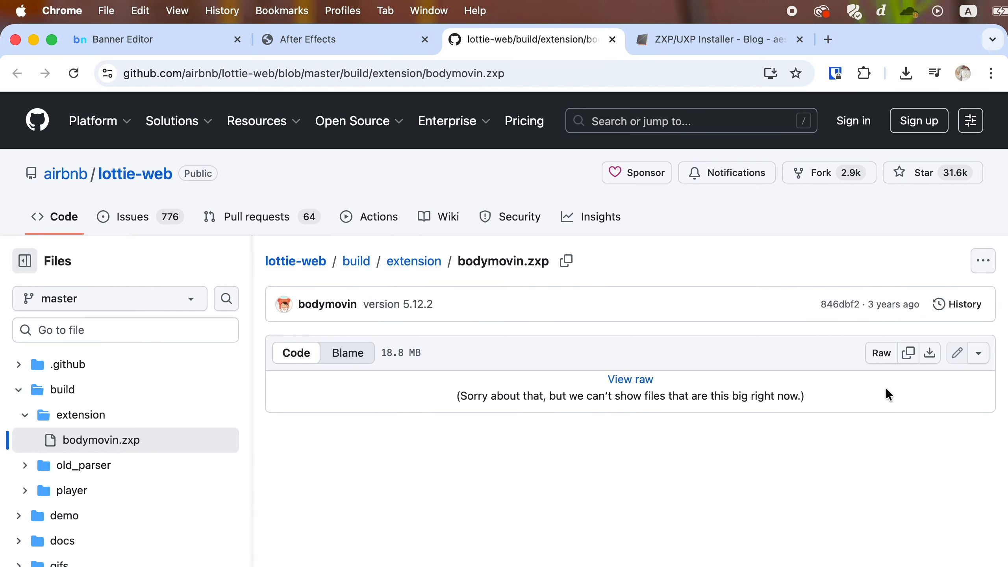
{"action": "left_click", "coordinate": [930, 356]}
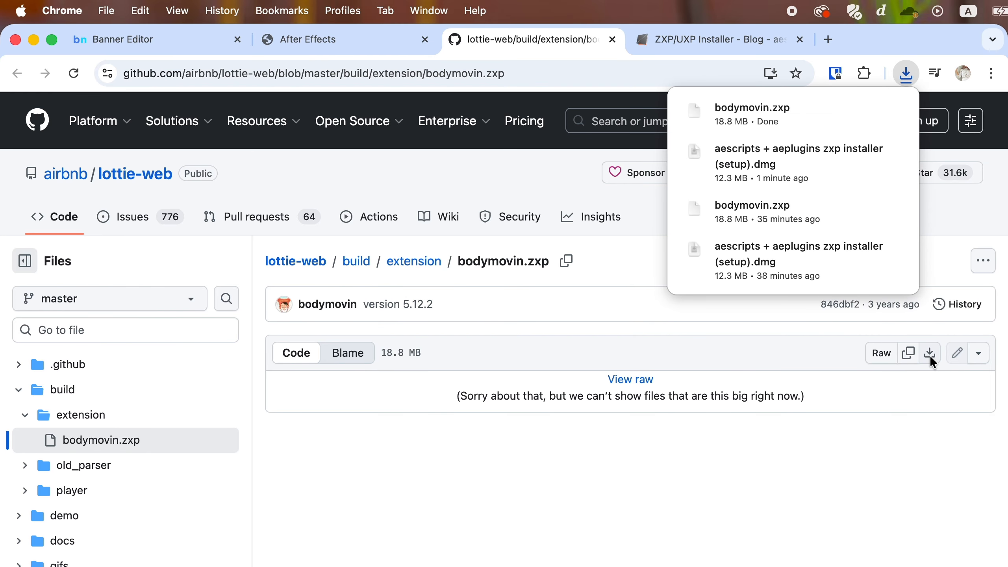
{"action": "key", "text": "super+Tab"}
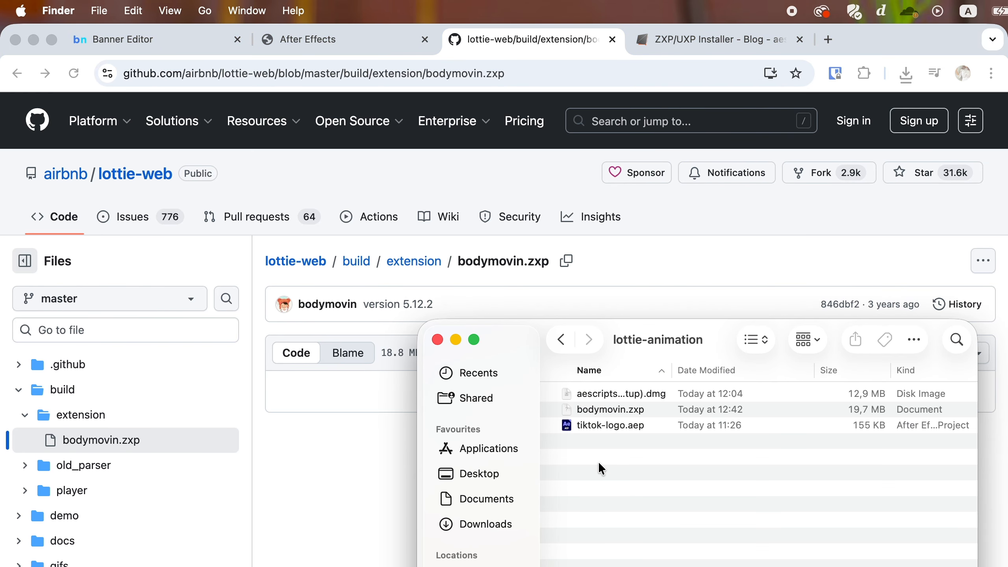
- Return to step 4 of the Bodymovin guide and launch ZXP Installer, allowing the downloaded app to open
{"action": "left_click", "coordinate": [386, 182]}
{"action": "left_click", "coordinate": [376, 34]}
{"action": "scroll", "coordinate": [296, 384], "scroll_direction": "down", "scroll_amount": 8}
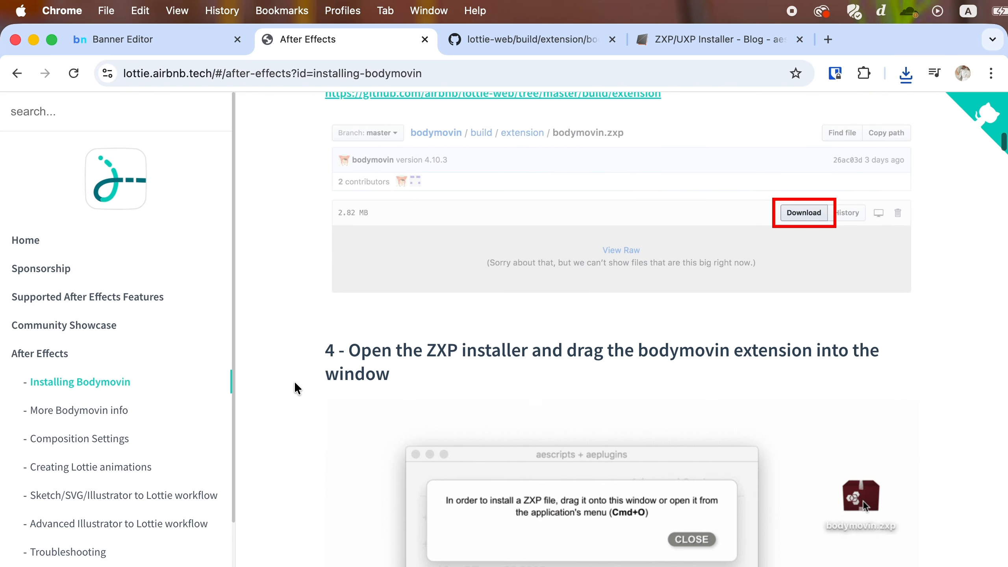
{"action": "key", "text": "F4"}
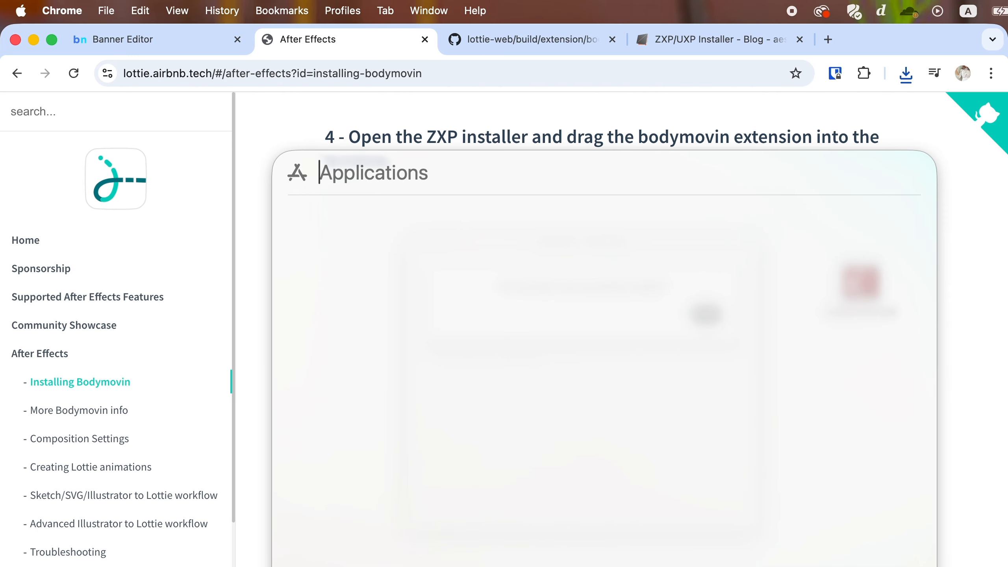
{"action": "left_click", "coordinate": [333, 274]}
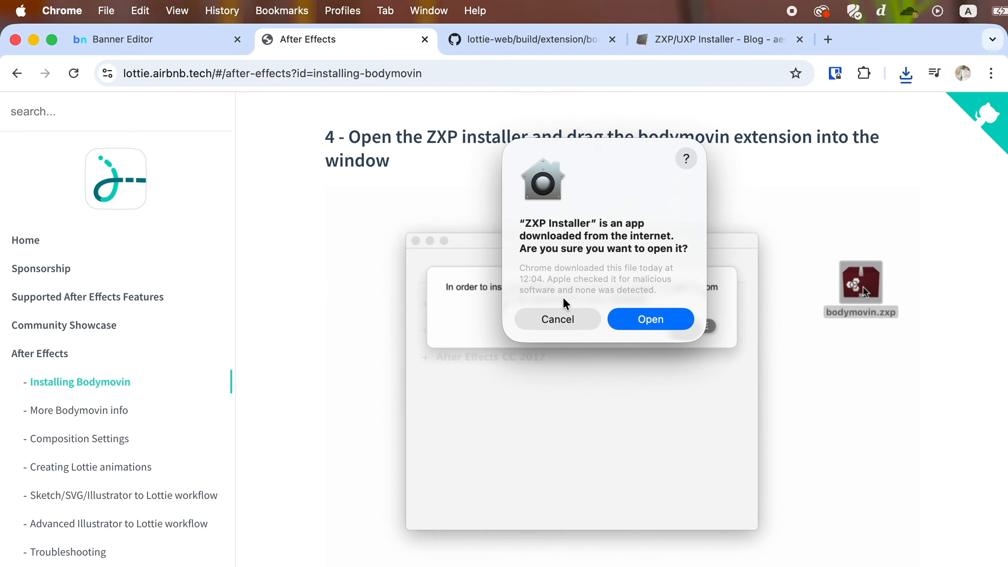
{"action": "left_click", "coordinate": [627, 320]}
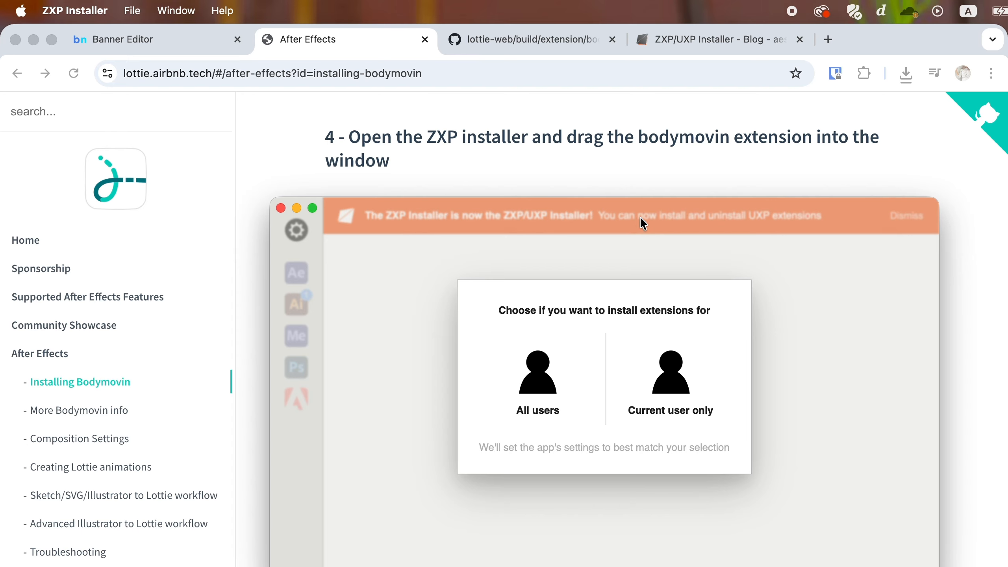
- Set ZXP Installer to install extensions for all users
{"action": "left_click_drag", "start_coordinate": [639, 217], "coordinate": [636, 170]}
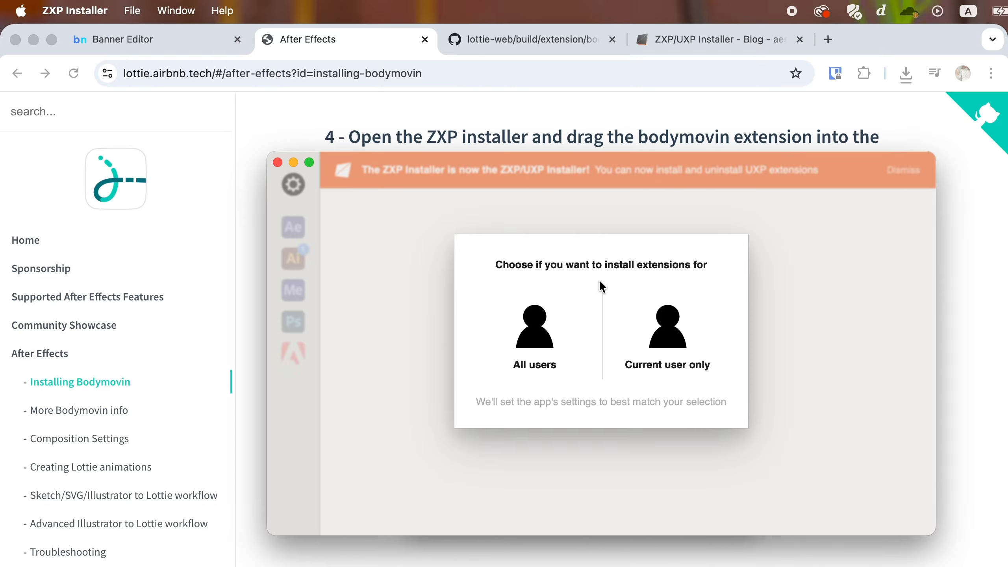
{"action": "left_click", "coordinate": [543, 336]}
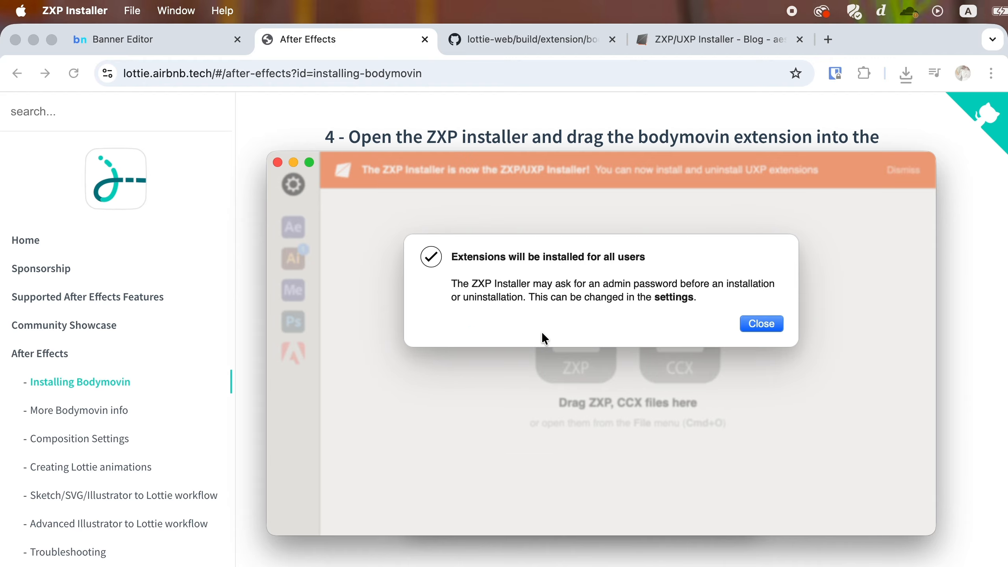
{"action": "left_click", "coordinate": [758, 328]}
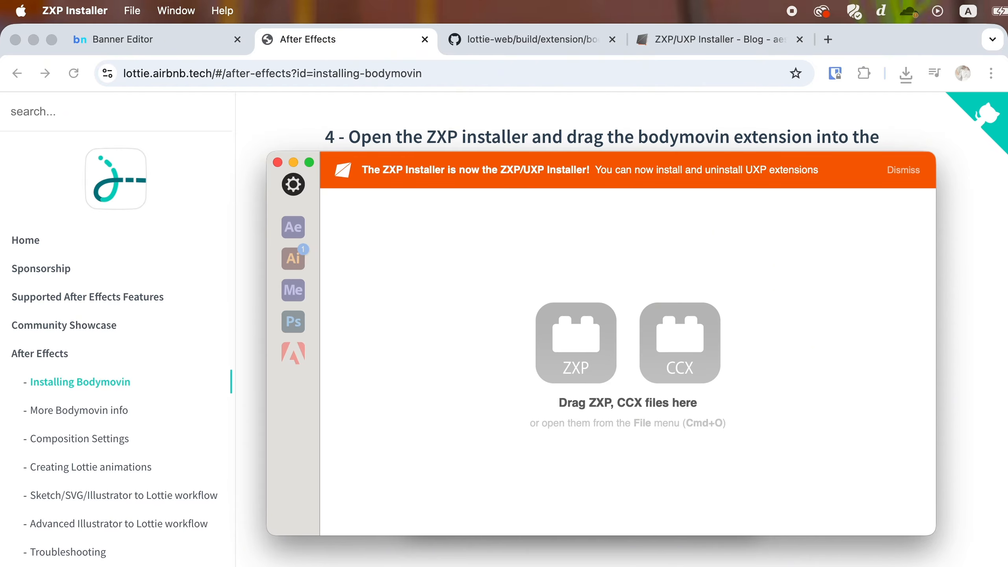
- Load bodymovin.zxp from the lottie-animation folder into ZXP Installer and install the extension
{"action": "key", "text": "super+Tab"}
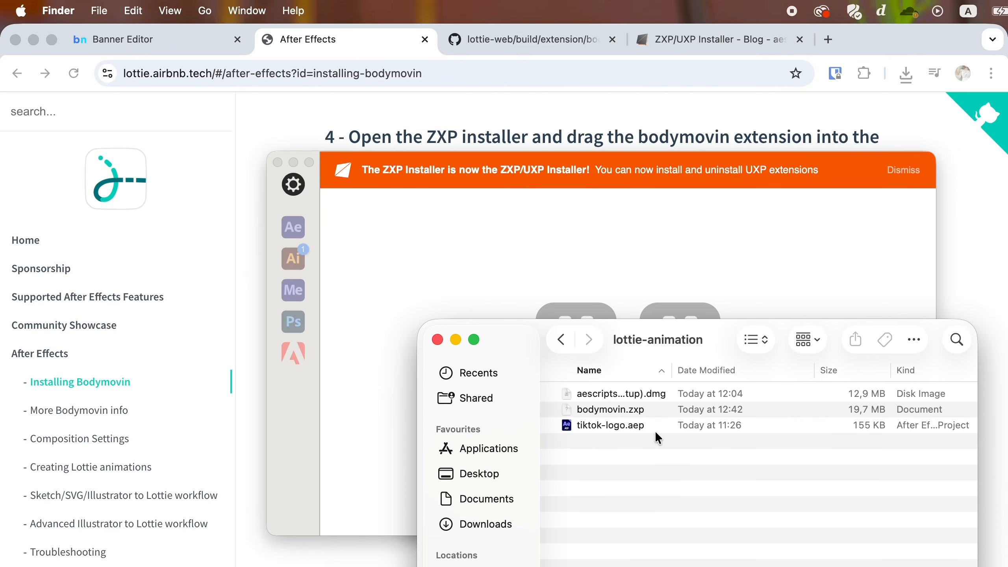
{"action": "left_click_drag", "start_coordinate": [627, 405], "coordinate": [677, 267]}
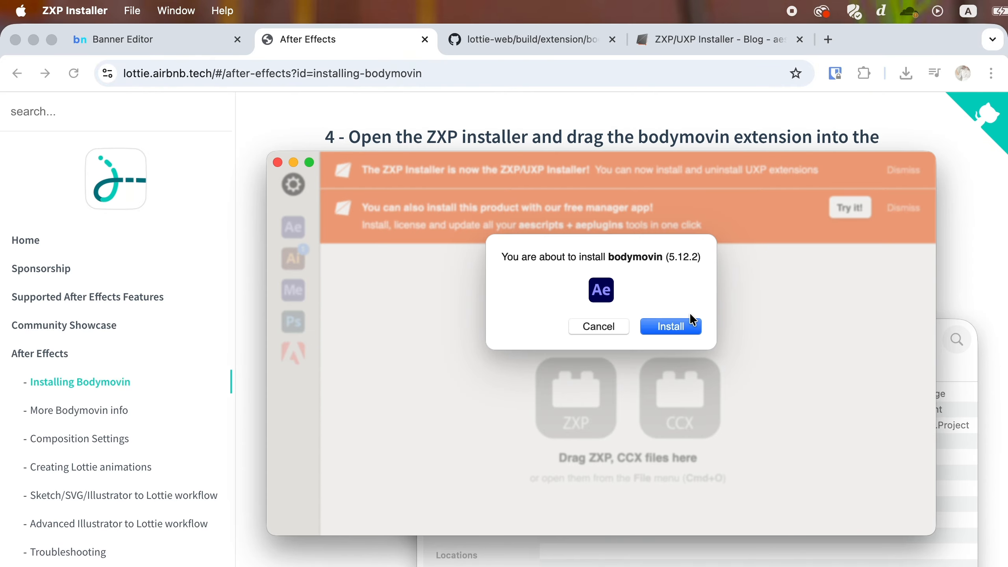
{"action": "left_click", "coordinate": [684, 324]}
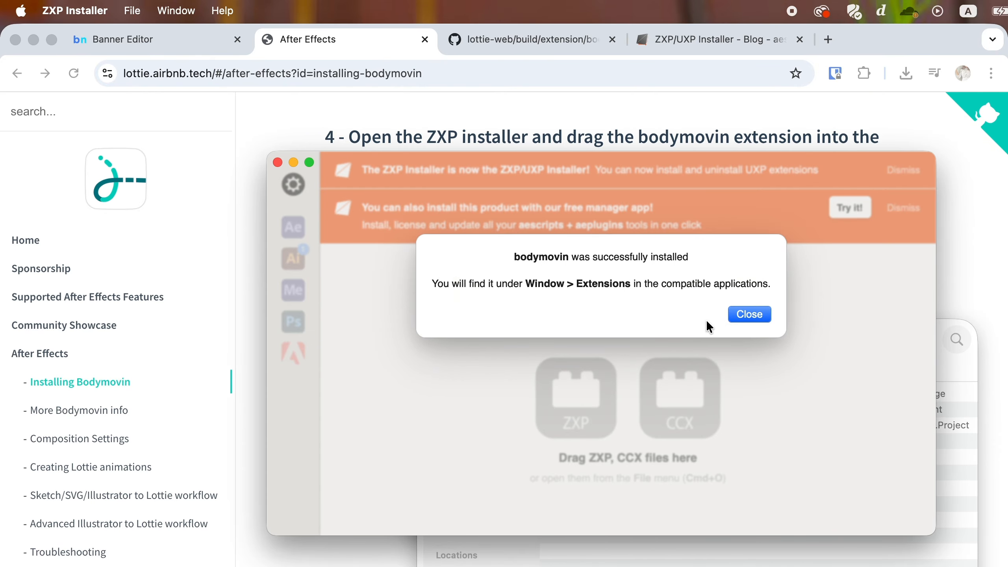
{"action": "left_click", "coordinate": [744, 315]}
- Go to step 5 of the Bodymovin guide in Chrome and switch to Adobe After Effects
{"action": "left_click", "coordinate": [391, 47]}
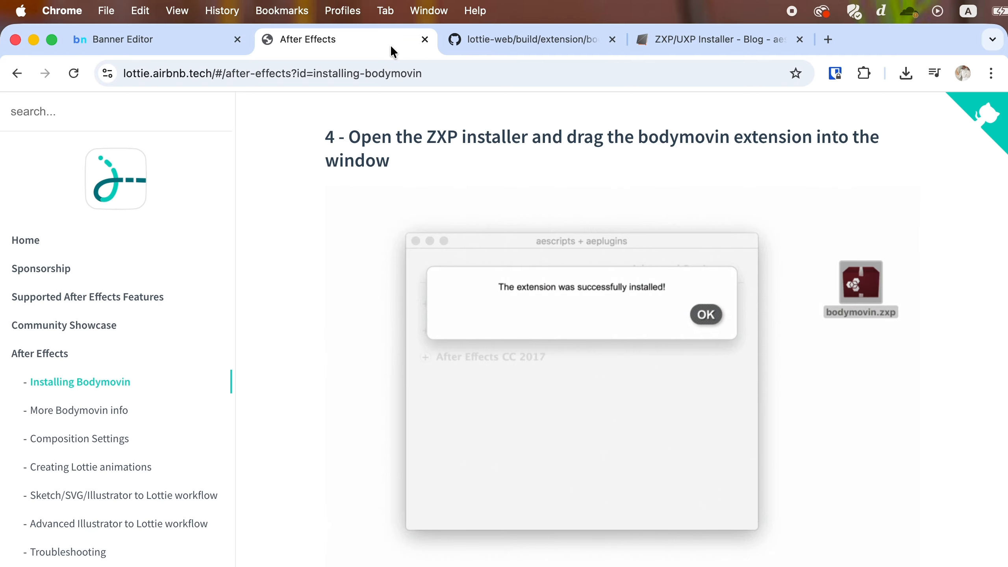
{"action": "scroll", "coordinate": [364, 262], "scroll_direction": "down", "scroll_amount": 5}
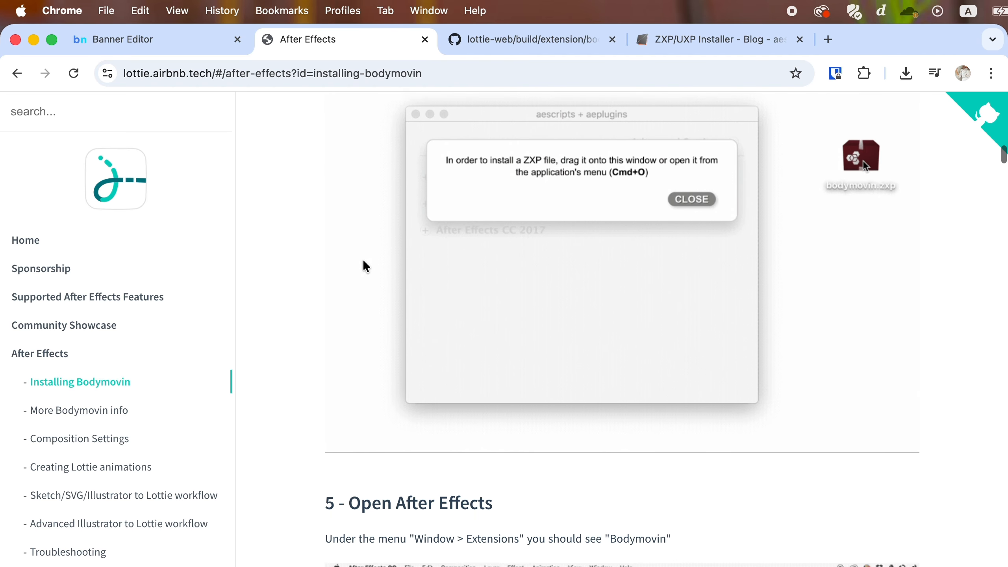
{"action": "scroll", "coordinate": [365, 266], "scroll_direction": "down", "scroll_amount": 10}
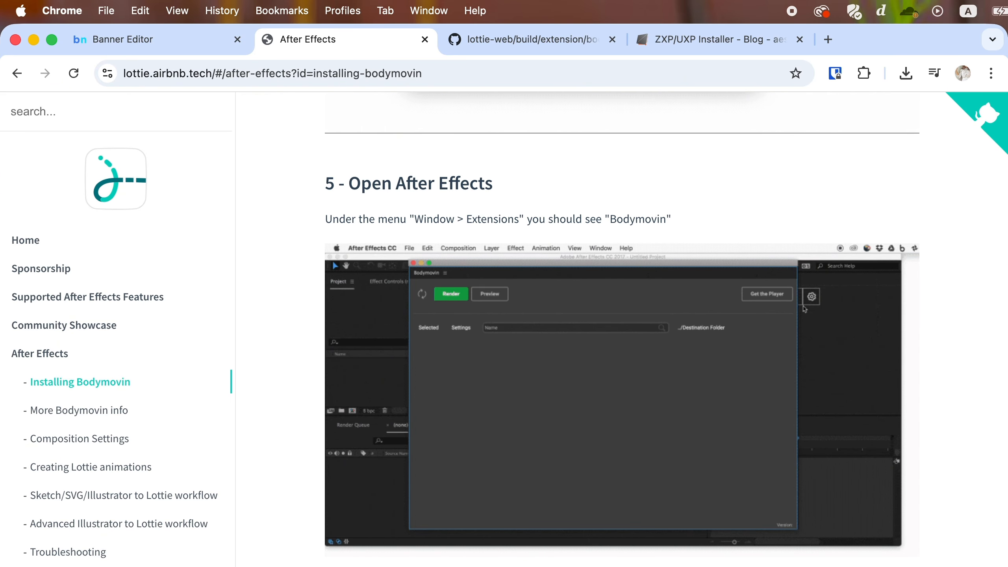
{"action": "key", "text": "F4"}
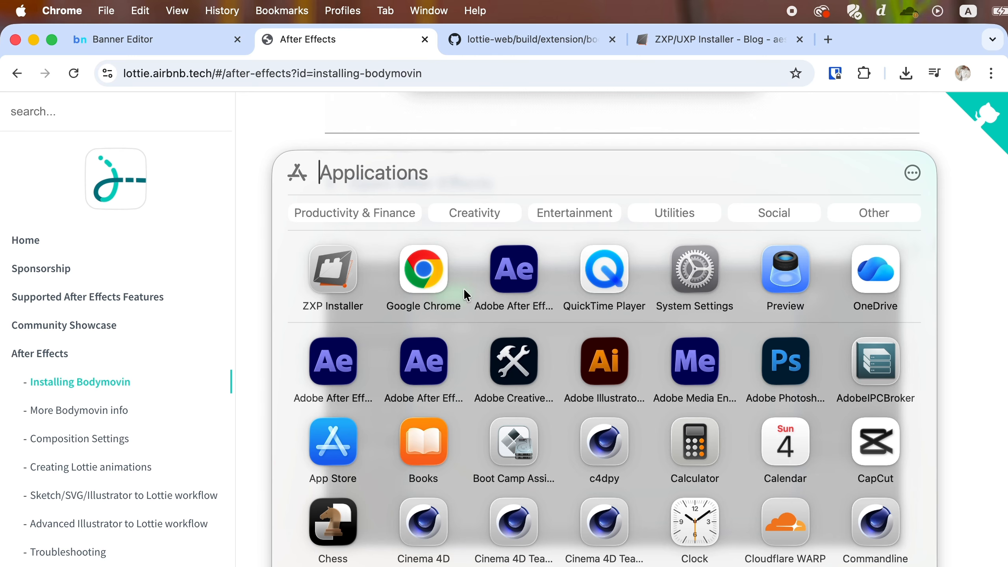
{"action": "left_click", "coordinate": [501, 274]}
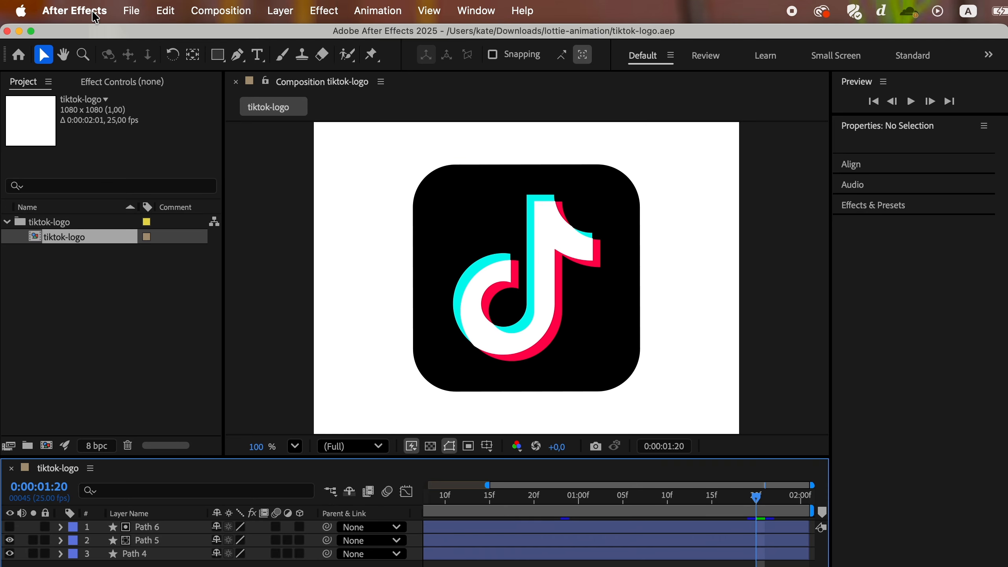
- Enable Allow Scripts to Write Files and Access Network in the Scripting & Expressions preferences
{"action": "left_click", "coordinate": [96, 12]}
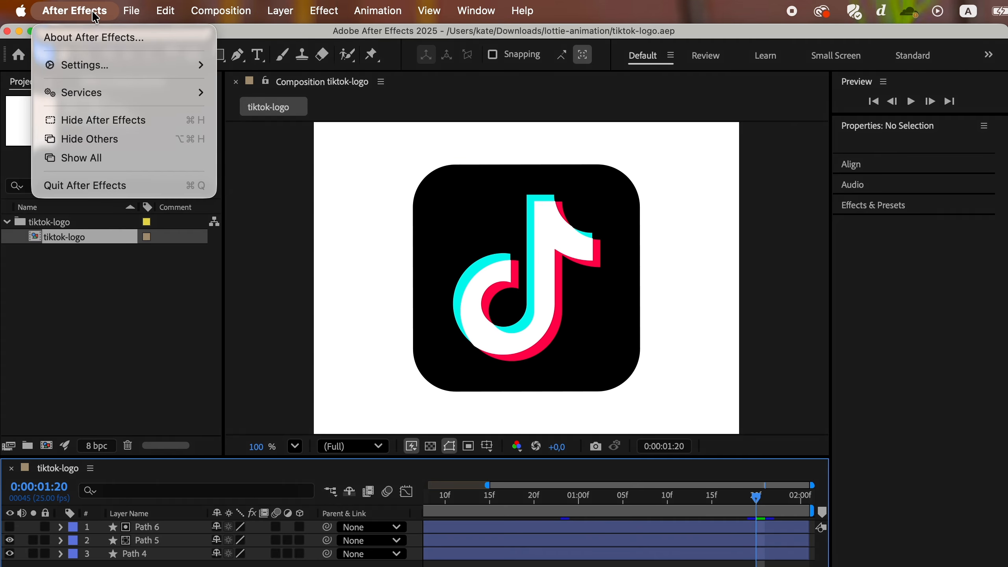
{"action": "mouse_move", "coordinate": [94, 65]}
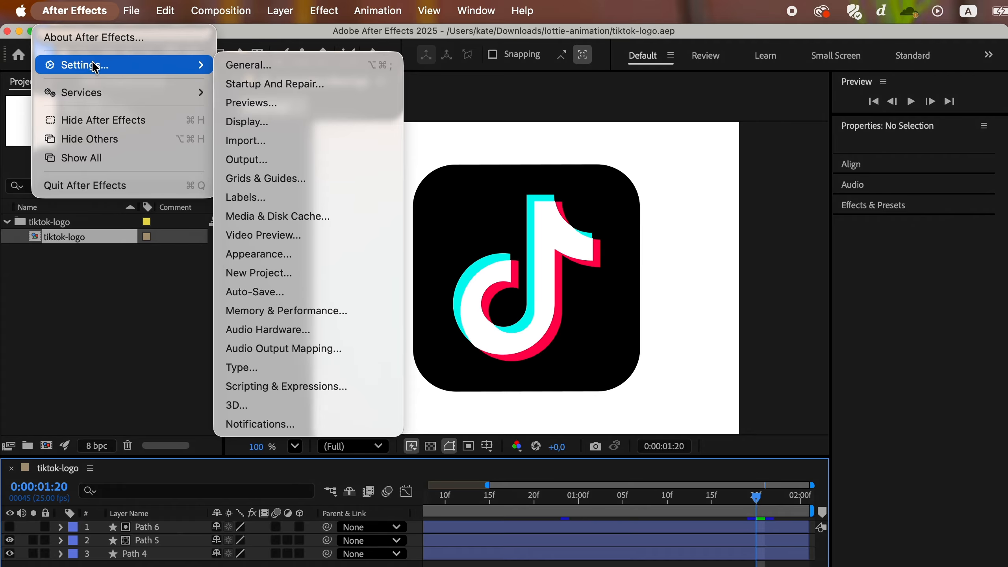
{"action": "left_click", "coordinate": [315, 388]}
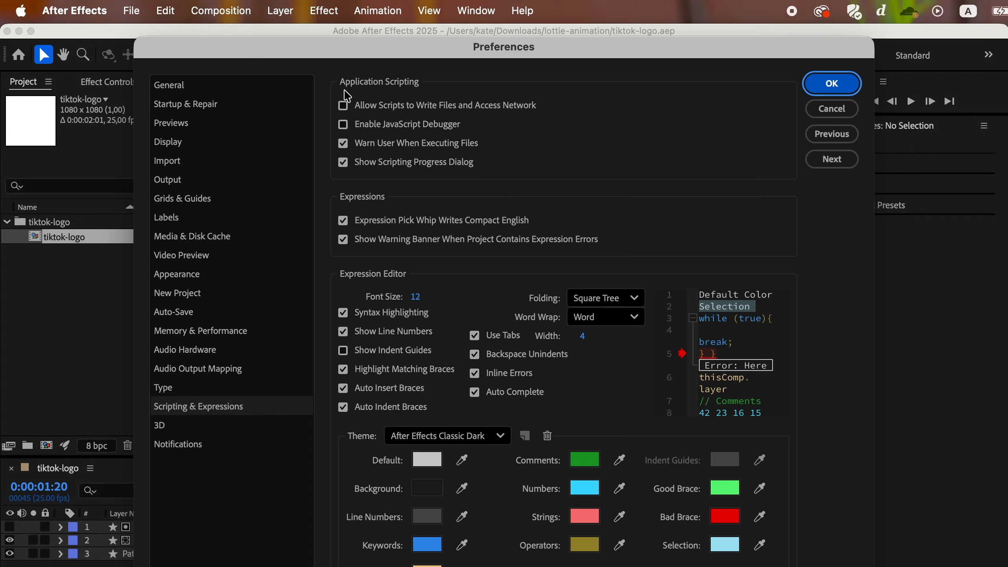
{"action": "left_click", "coordinate": [344, 106]}
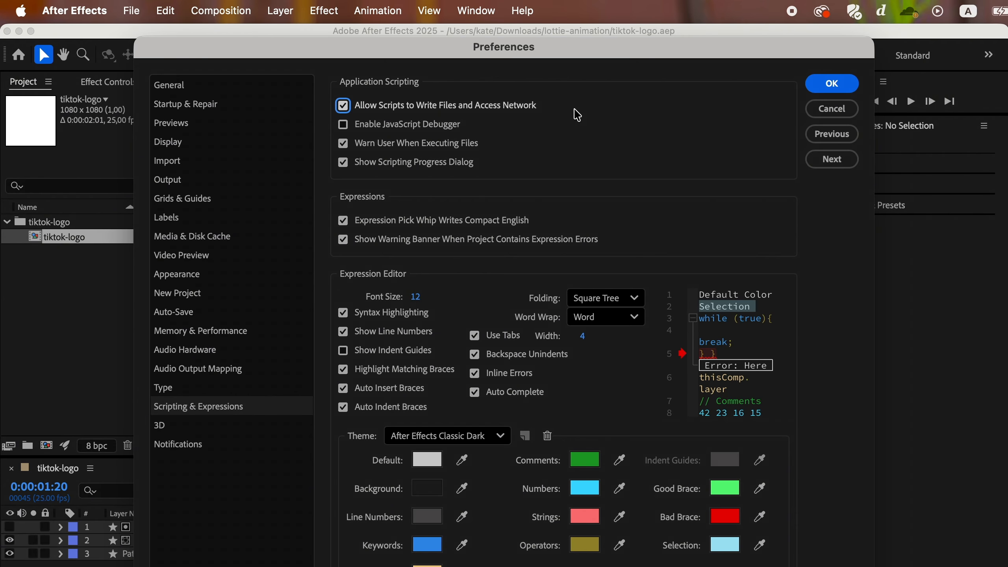
{"action": "left_click", "coordinate": [831, 86]}
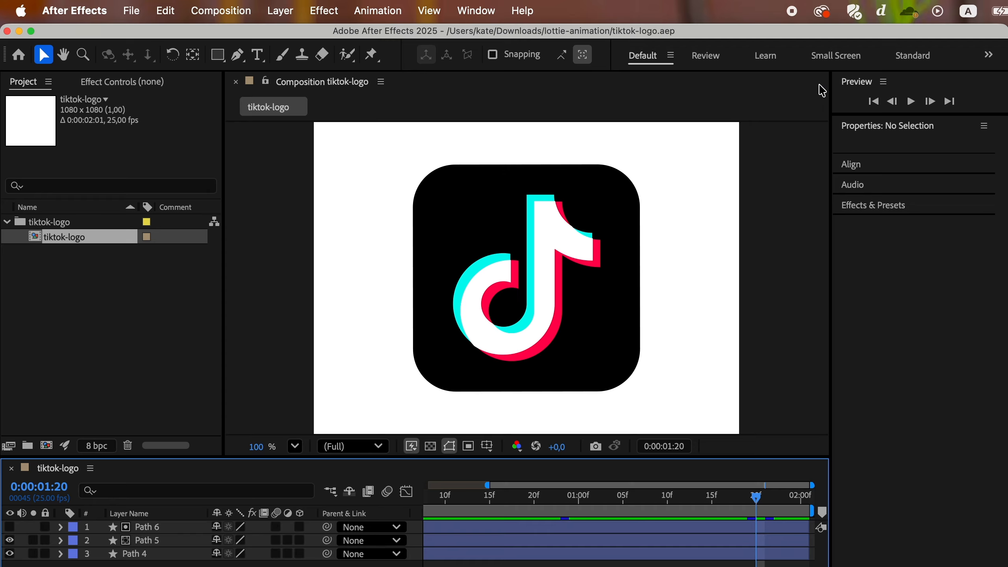
- Open the Bodymovin extension in After Effects
{"action": "left_click", "coordinate": [468, 15]}
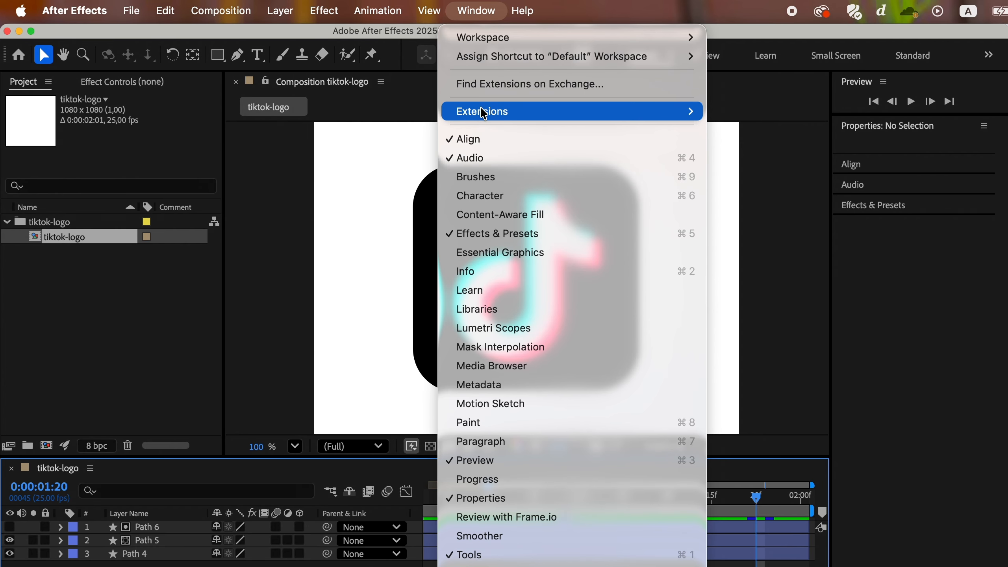
{"action": "mouse_move", "coordinate": [480, 112]}
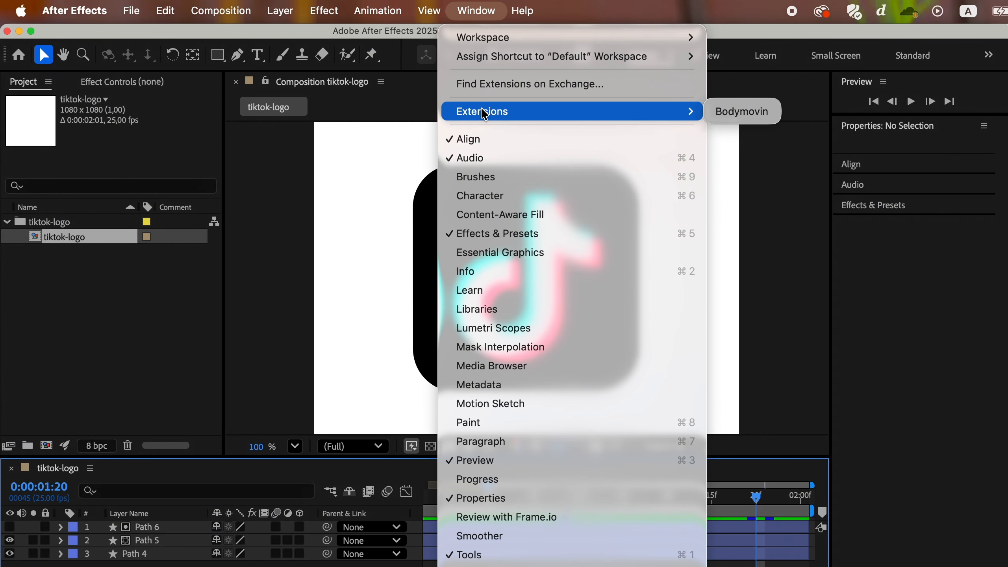
{"action": "left_click", "coordinate": [738, 115]}
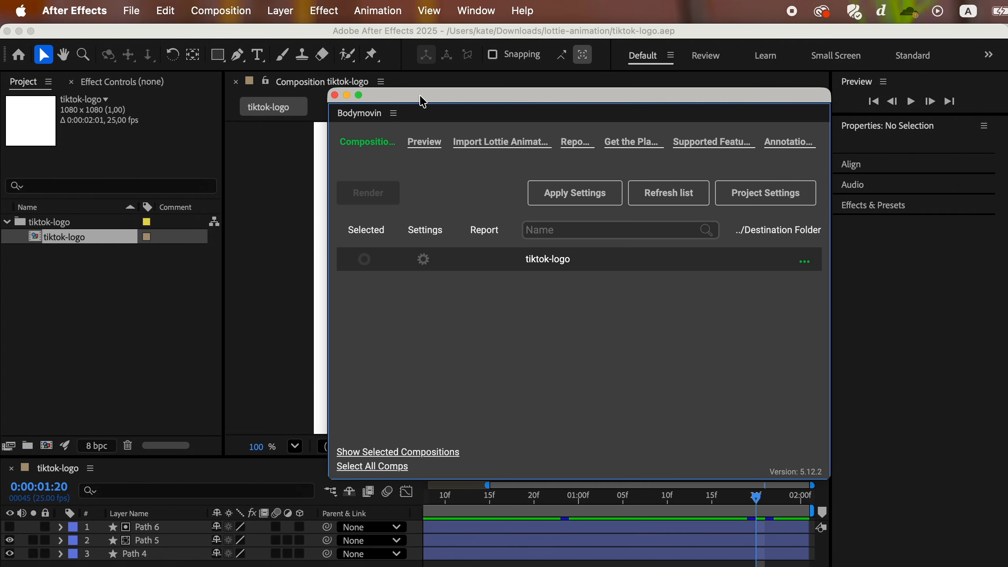
- Select the tiktok-logo composition for export in Bodymovin and set its destination to data.json in Downloads
{"action": "left_click", "coordinate": [365, 264]}
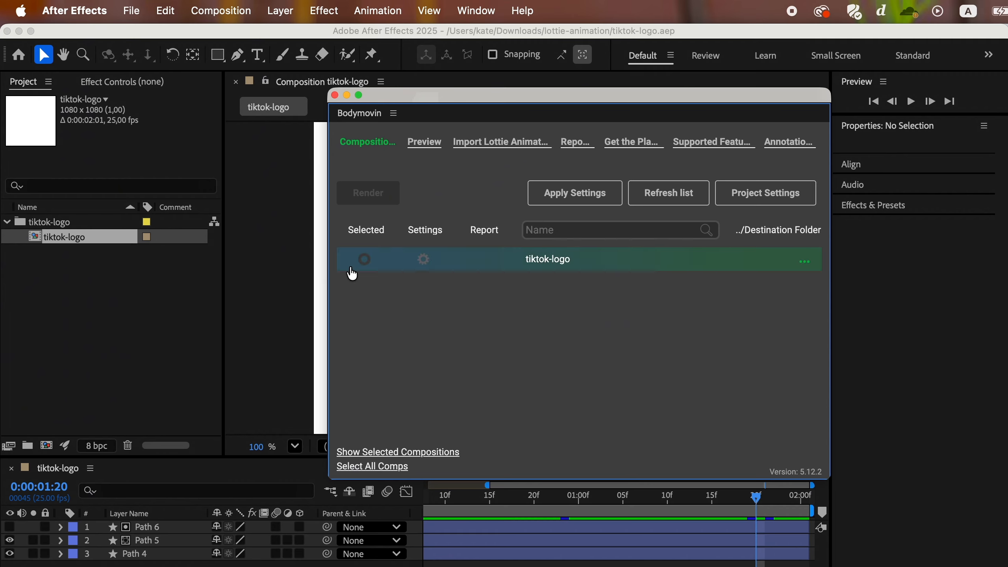
{"action": "left_click", "coordinate": [363, 261]}
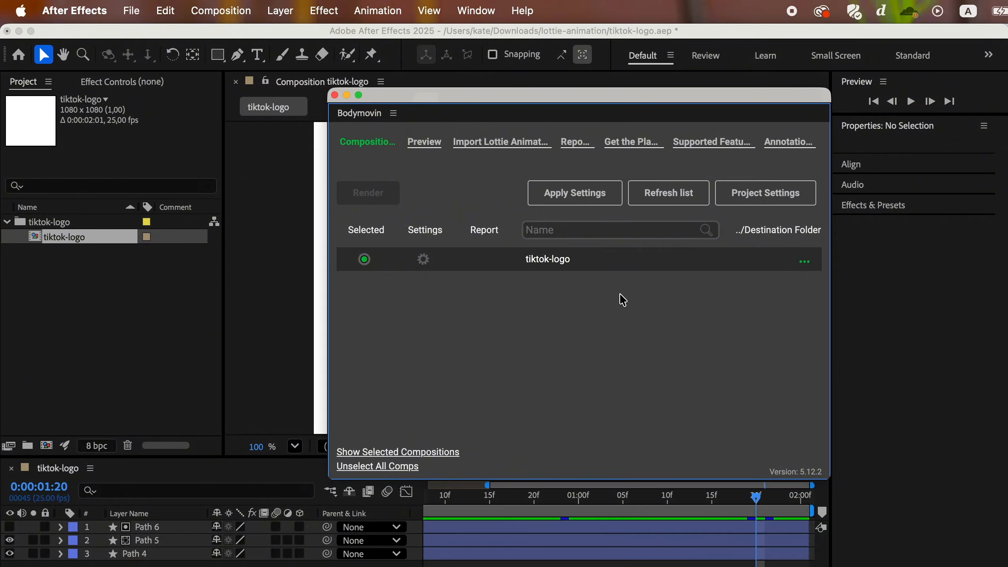
{"action": "left_click", "coordinate": [807, 263]}
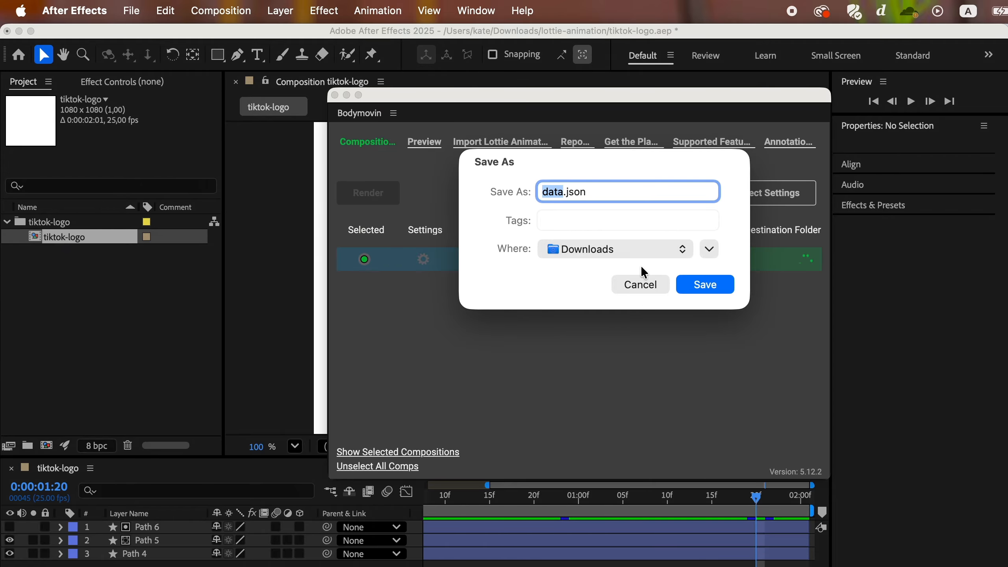
{"action": "left_click", "coordinate": [695, 284]}
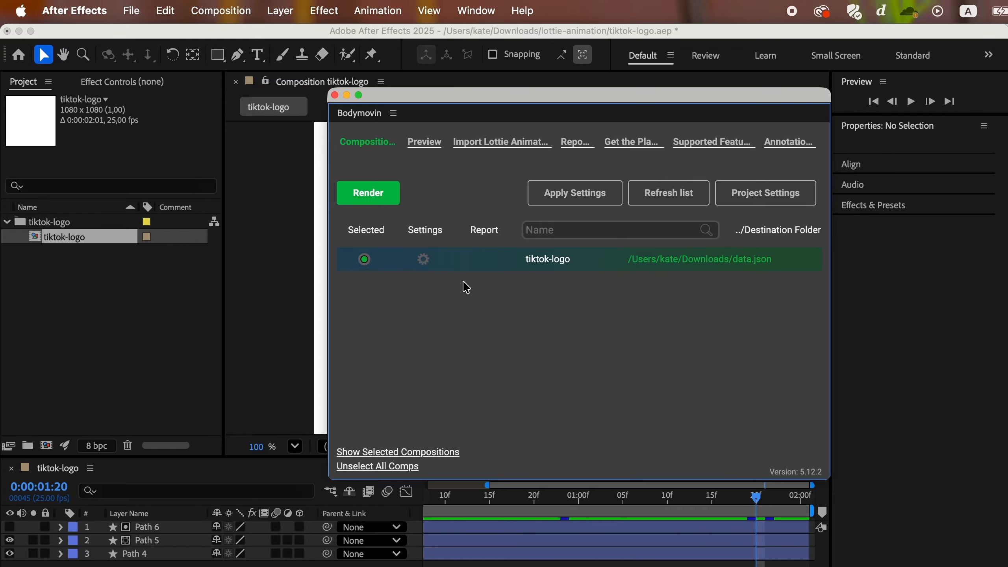
- Review the tiktok-logo composition's export settings, including the export modes, and leave them without saving
{"action": "left_click", "coordinate": [424, 261]}
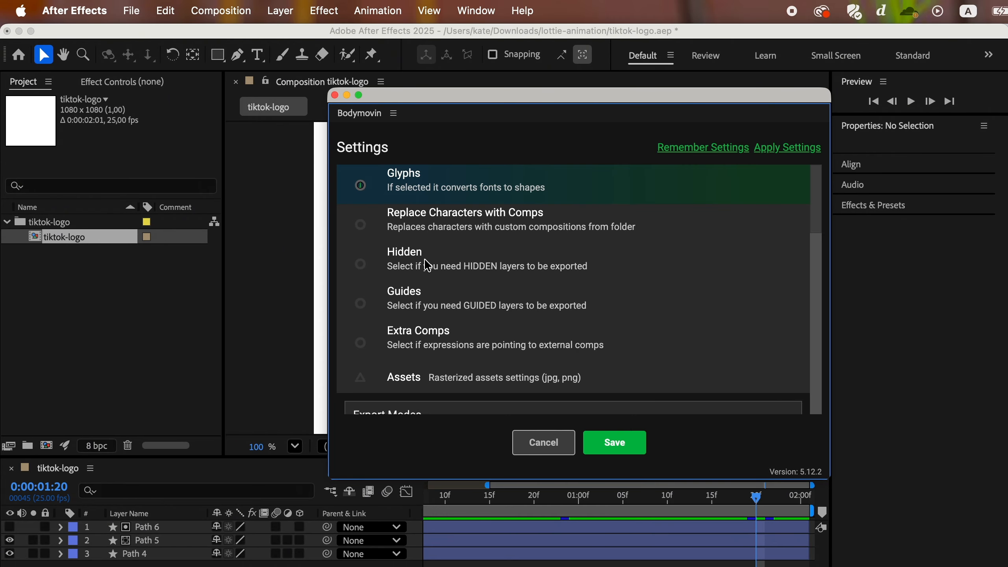
{"action": "scroll", "coordinate": [427, 266], "scroll_direction": "down", "scroll_amount": 5}
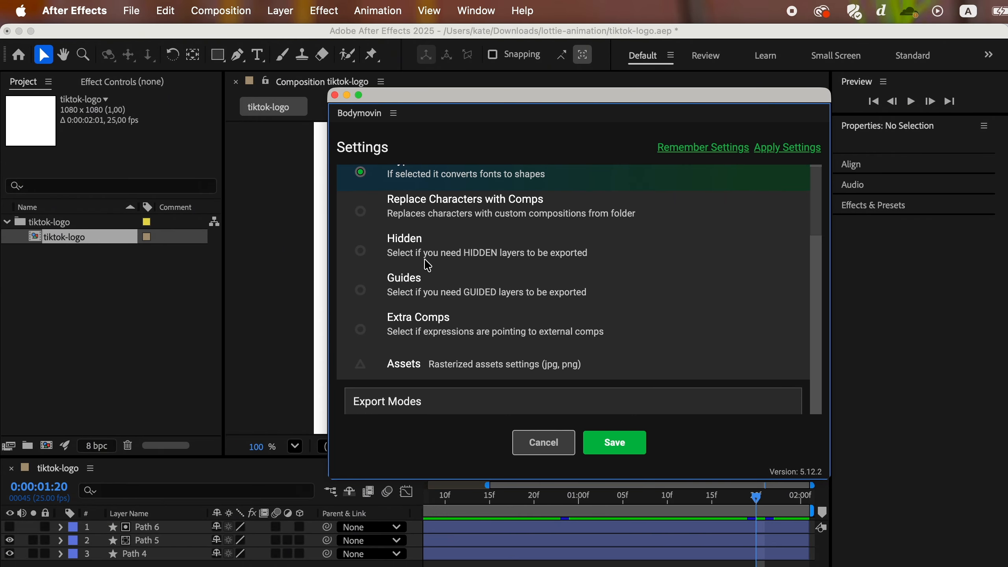
{"action": "scroll", "coordinate": [427, 265], "scroll_direction": "down", "scroll_amount": 5}
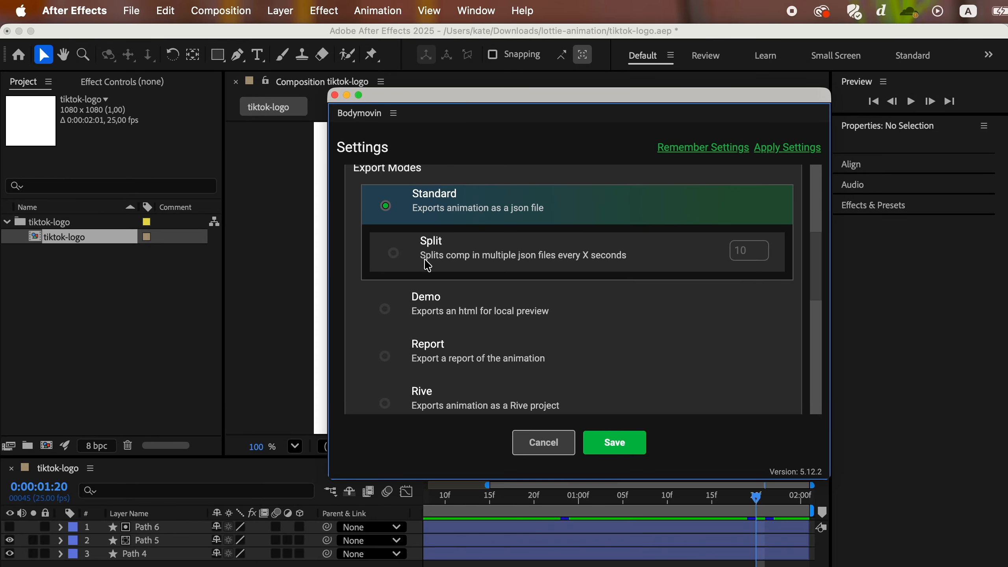
{"action": "scroll", "coordinate": [427, 266], "scroll_direction": "up", "scroll_amount": 10}
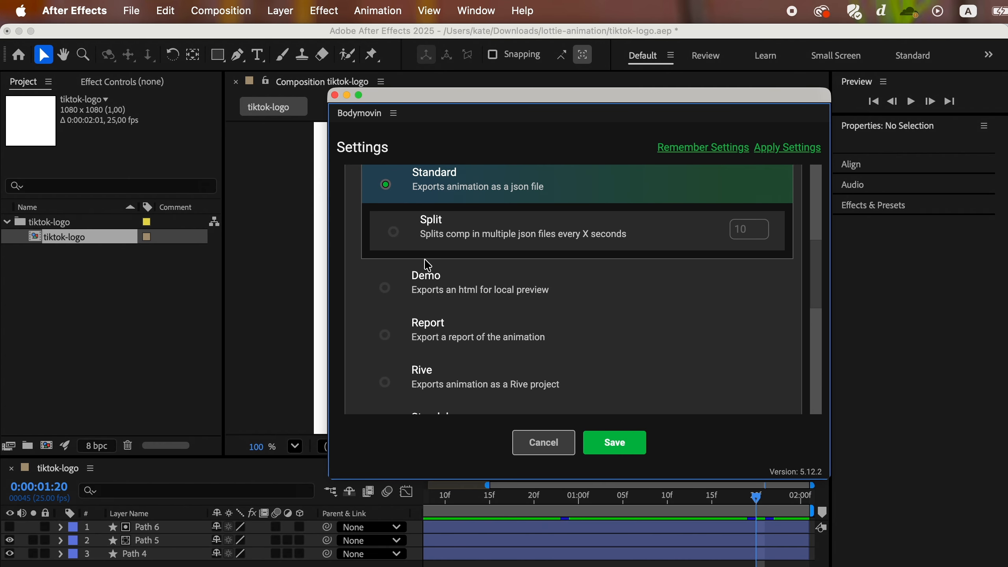
{"action": "left_click", "coordinate": [523, 449]}
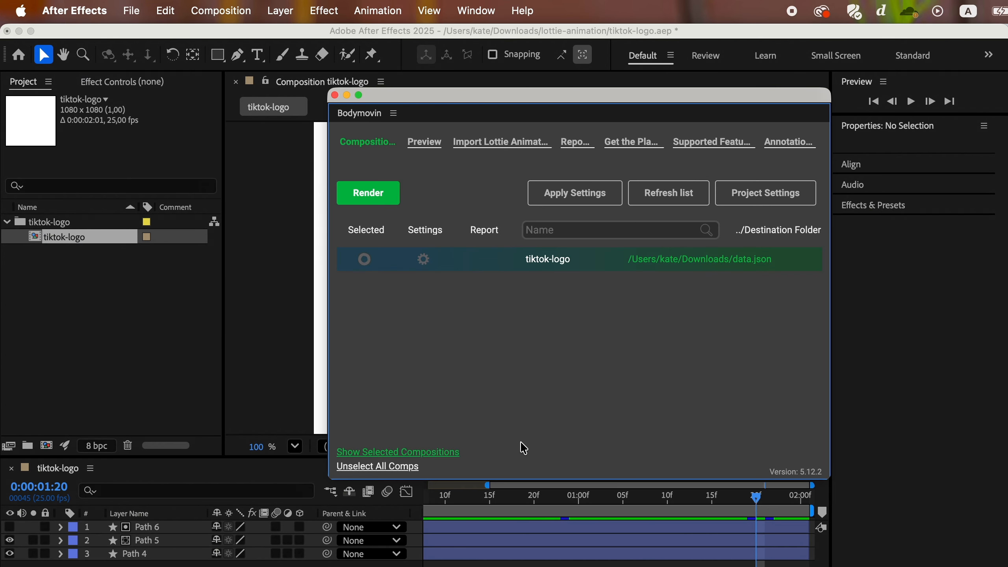
- Render the tiktok-logo composition with Bodymovin and open the output folder, allowing the script to run
{"action": "left_click", "coordinate": [394, 202]}
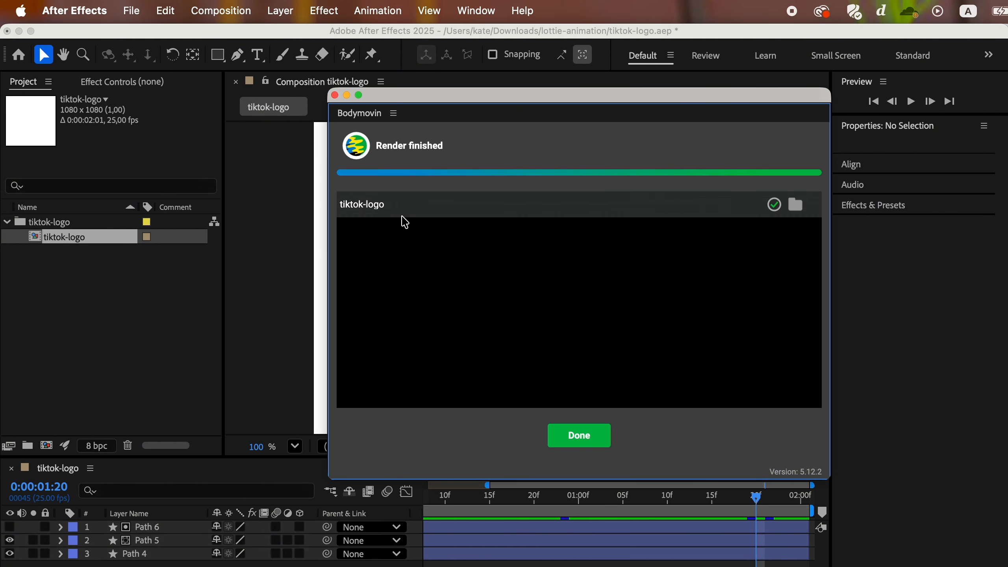
{"action": "left_click", "coordinate": [796, 204]}
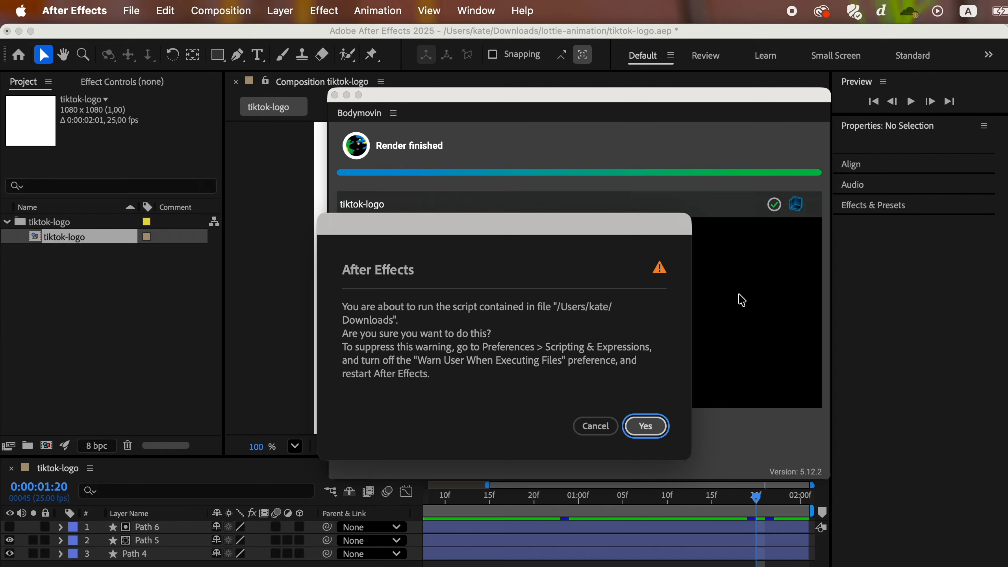
{"action": "left_click", "coordinate": [656, 429]}
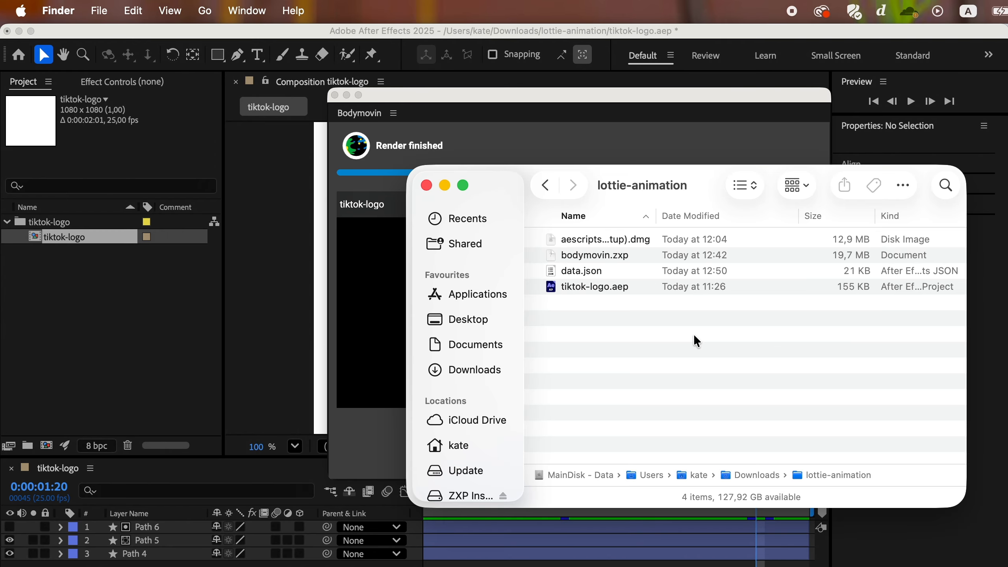
- Rename data.json in the lottie-animation folder to tiktok.json
{"action": "left_click", "coordinate": [607, 276]}
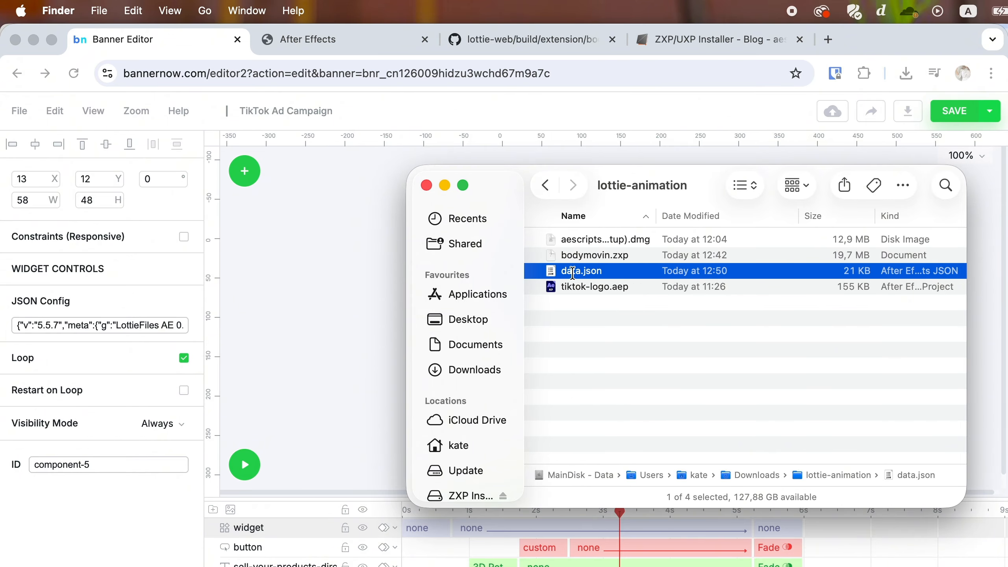
{"action": "left_click", "coordinate": [572, 273]}
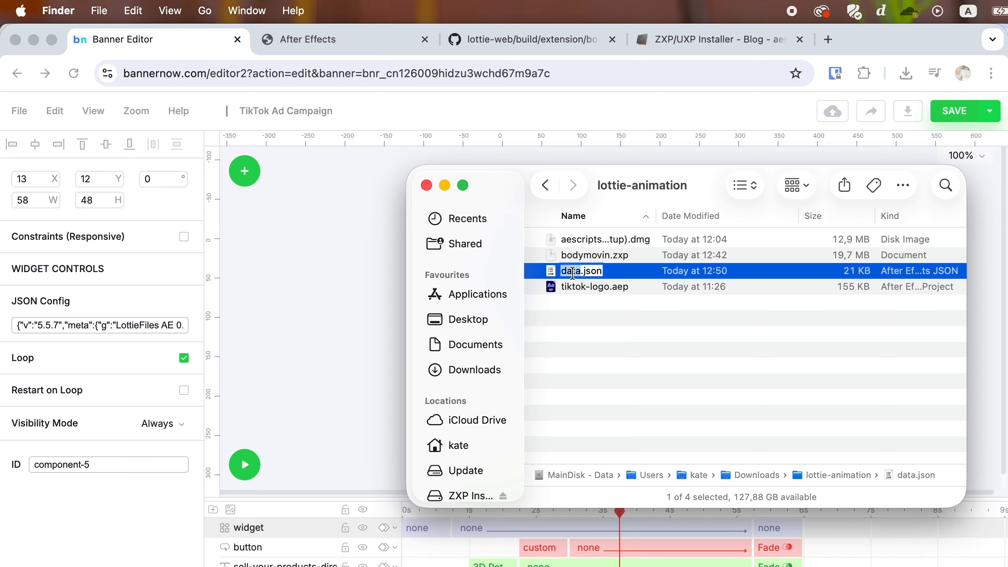
{"action": "type", "text": "tiktok"}
{"action": "key", "text": "Return"}
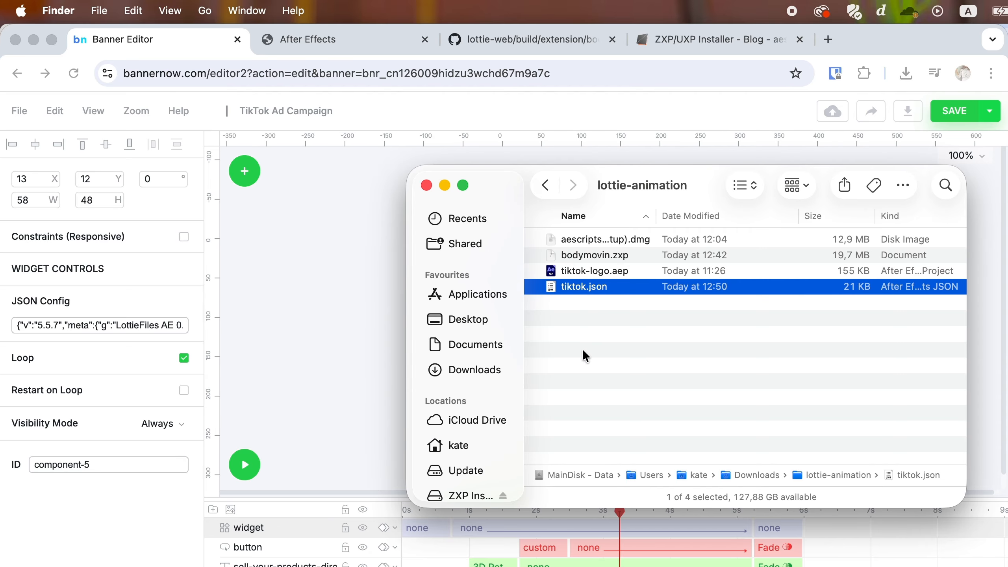
{"action": "left_click", "coordinate": [584, 351]}
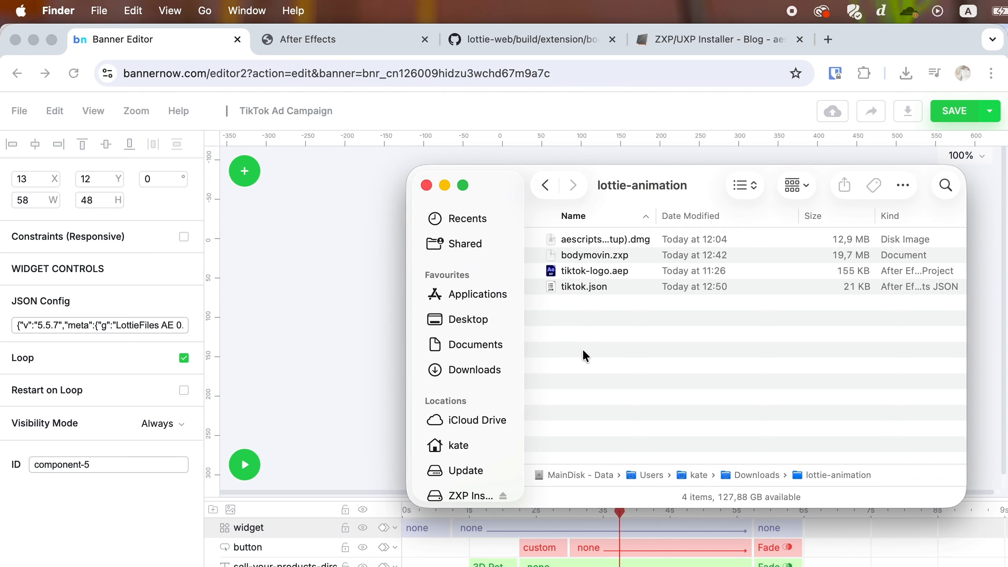
- Open tiktok.json with TextEdit and copy its entire contents
{"action": "left_click", "coordinate": [576, 290]}
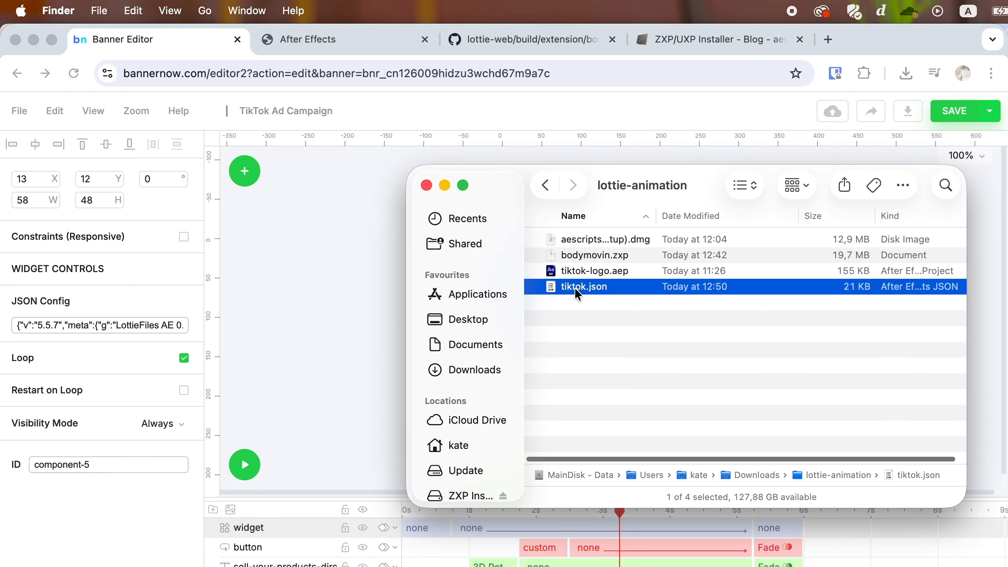
{"action": "right_click", "coordinate": [575, 287]}
{"action": "mouse_move", "coordinate": [614, 318]}
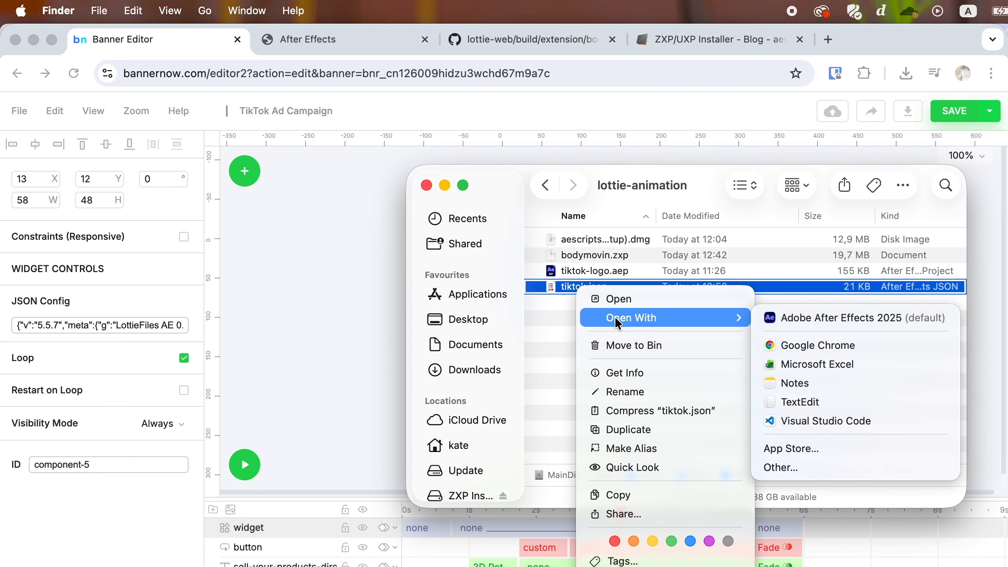
{"action": "left_click", "coordinate": [792, 399]}
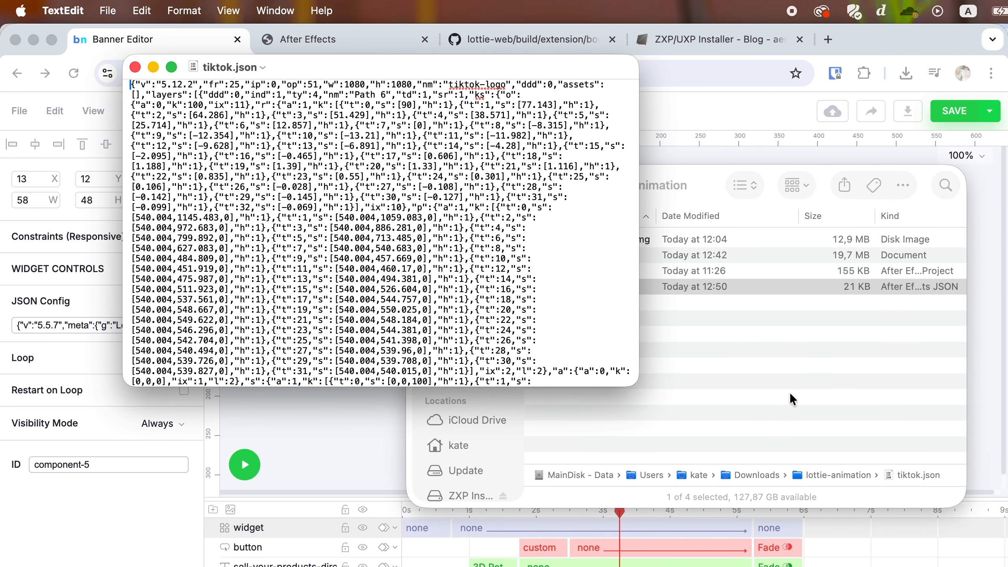
{"action": "key", "text": "super+a"}
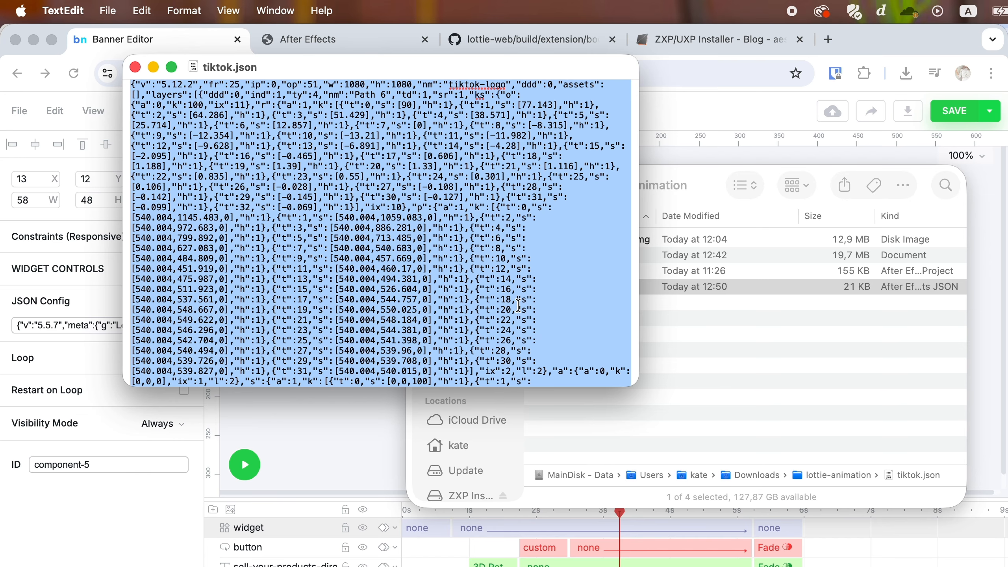
{"action": "right_click", "coordinate": [449, 294]}
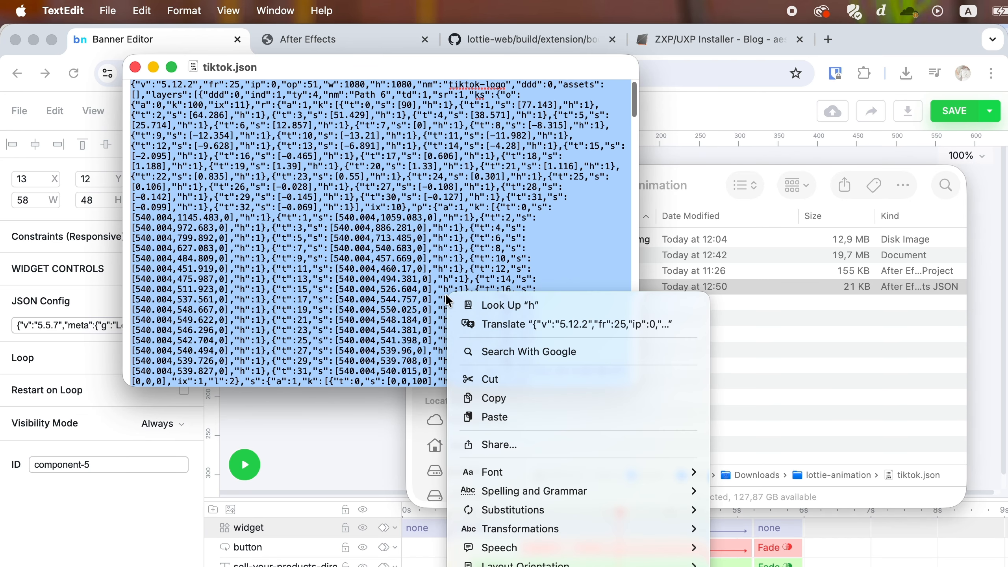
{"action": "left_click", "coordinate": [486, 398]}
- Switch to the Banner Editor in Chrome and add the Lottie After Effects widget to the banner
{"action": "key", "text": "super+Tab"}
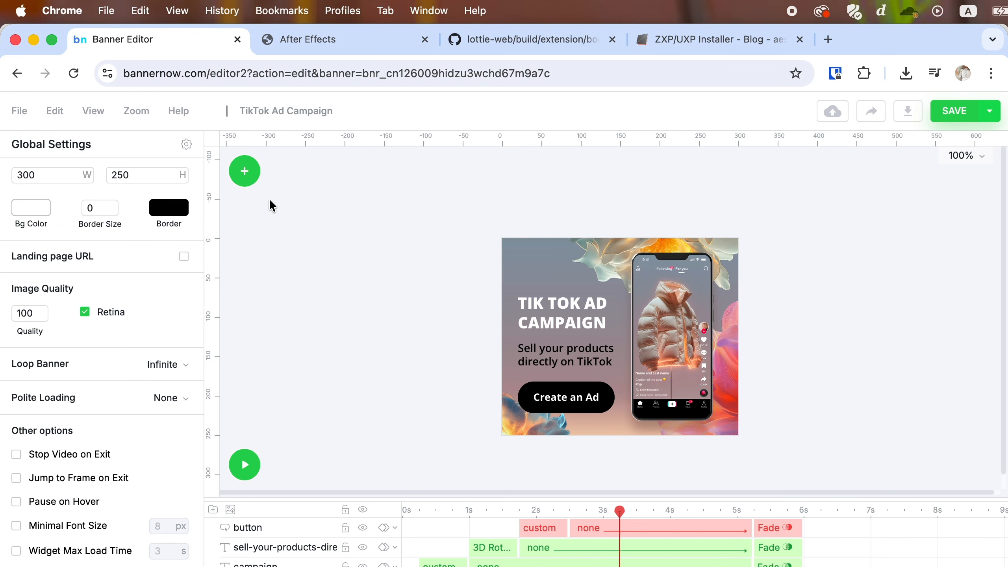
{"action": "left_click", "coordinate": [244, 171]}
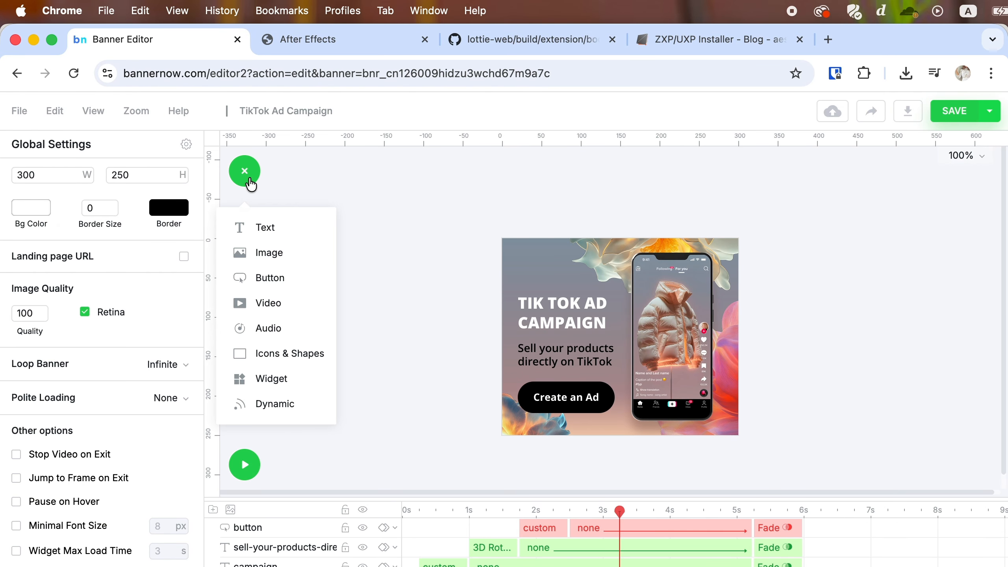
{"action": "left_click", "coordinate": [288, 379]}
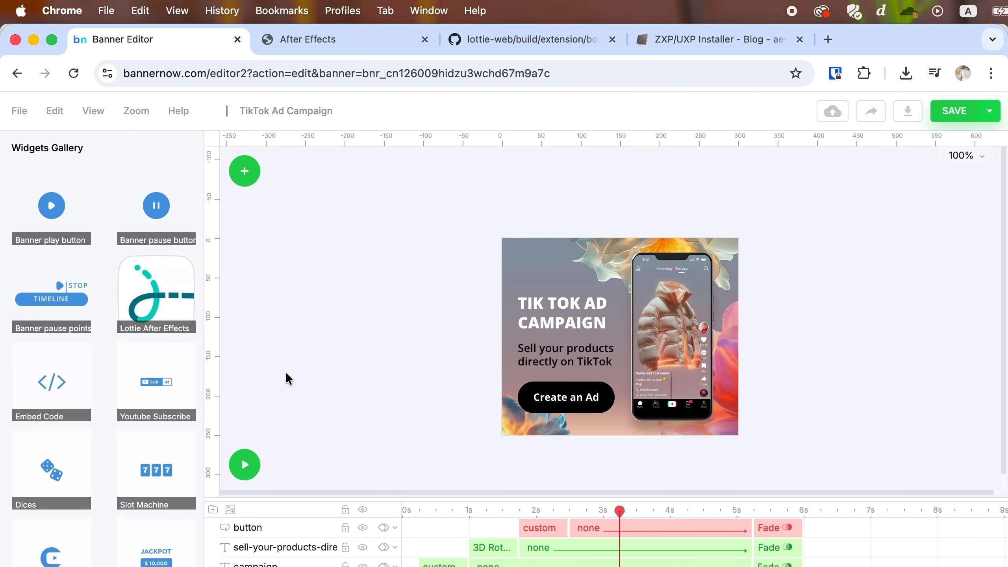
{"action": "left_click", "coordinate": [179, 302]}
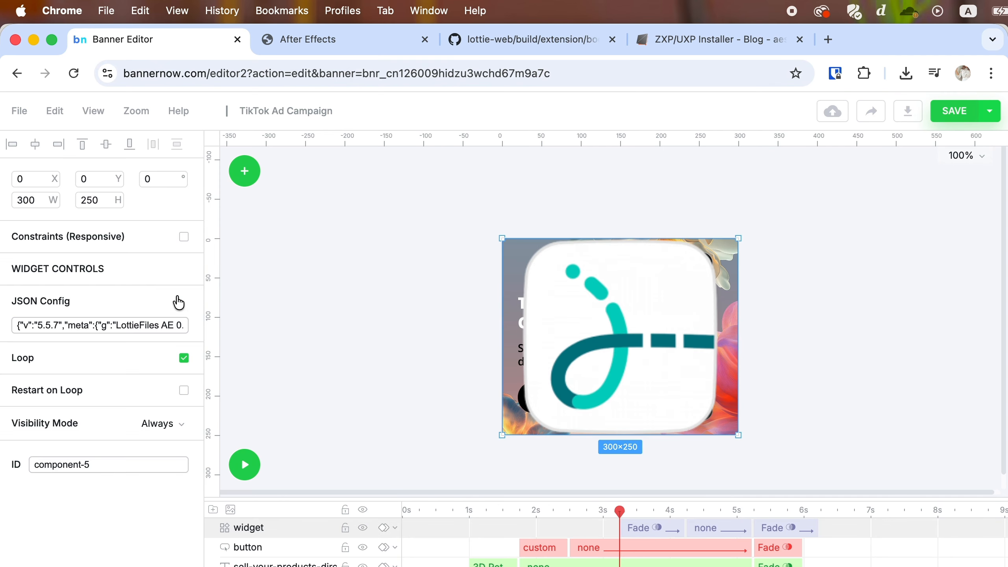
- Replace the widget's JSON Config with the JSON copied from tiktok.json
{"action": "left_click", "coordinate": [164, 326]}
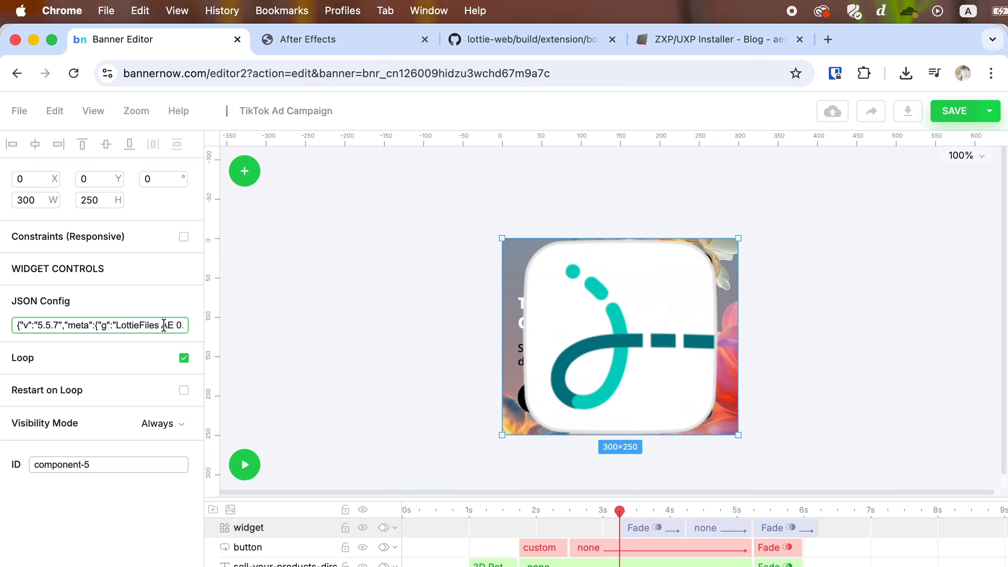
{"action": "right_click", "coordinate": [164, 326]}
{"action": "left_click", "coordinate": [190, 386]}
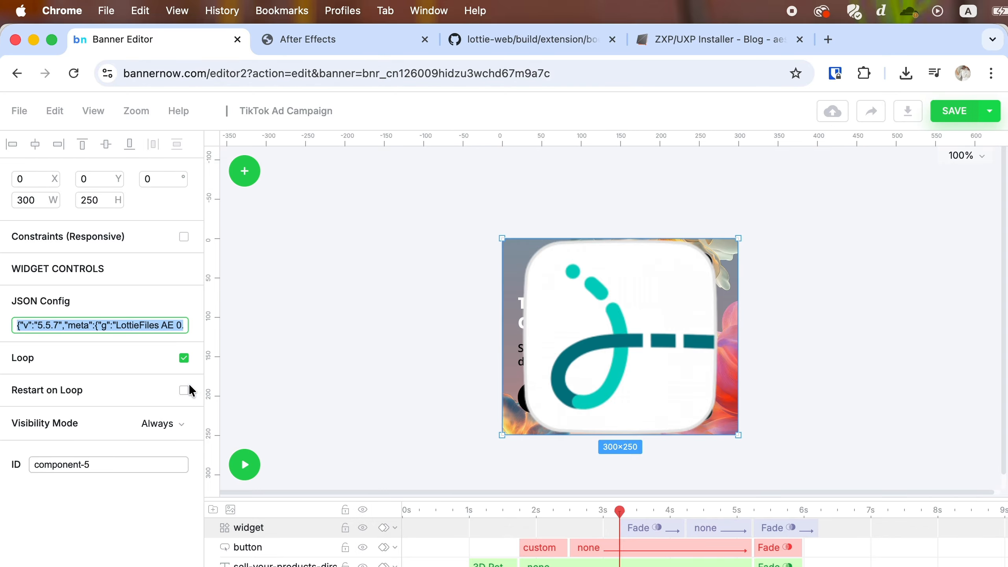
{"action": "key", "text": "BackSpace"}
{"action": "right_click", "coordinate": [141, 325]}
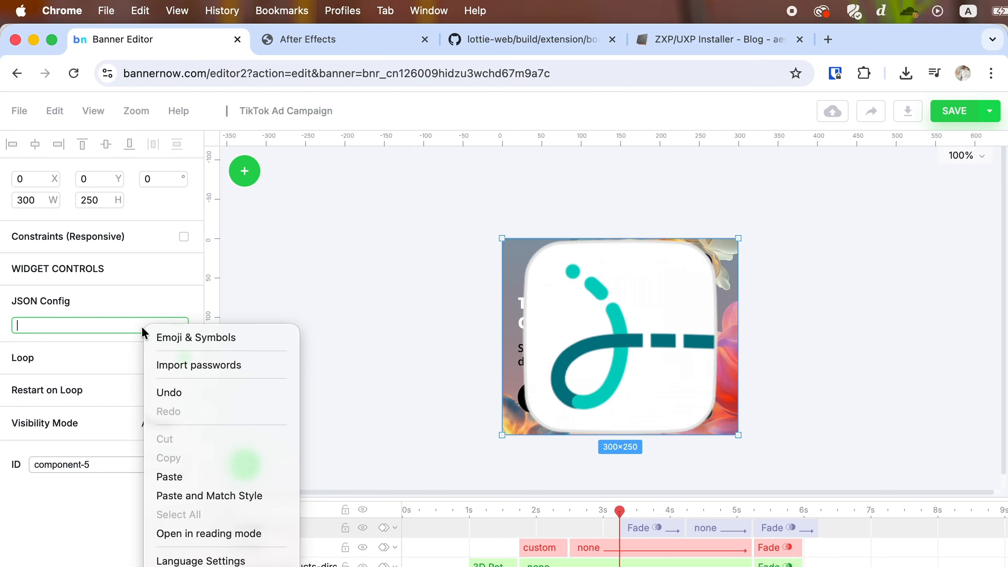
{"action": "left_click", "coordinate": [167, 476]}
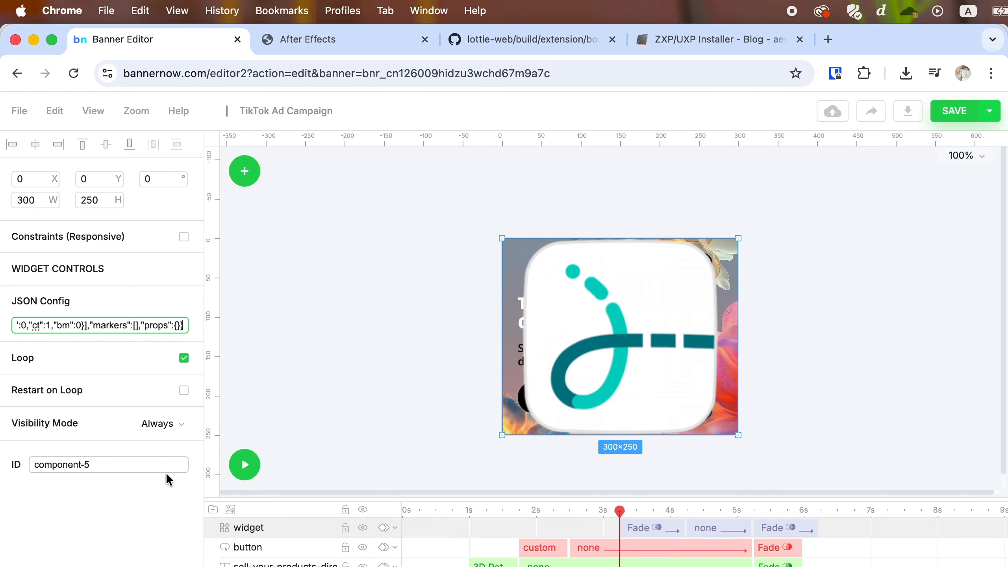
- Retime the widget to span 0 to 6 s, with fade-in ending about 0.75 s and fade-out starting about 5.25 s, and preview the banner
{"action": "left_click_drag", "start_coordinate": [638, 528], "coordinate": [421, 531]}
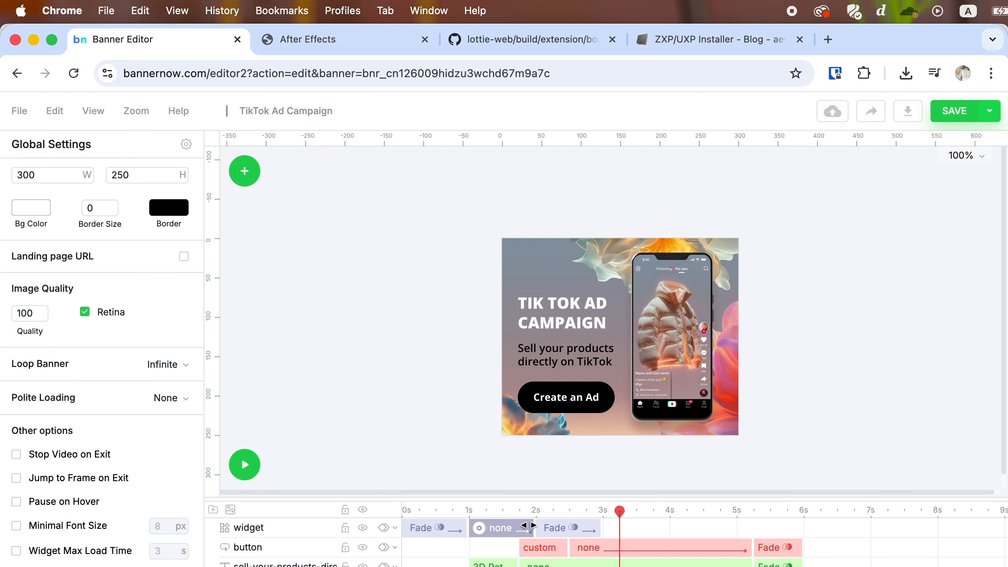
{"action": "left_click_drag", "start_coordinate": [527, 527], "coordinate": [736, 532]}
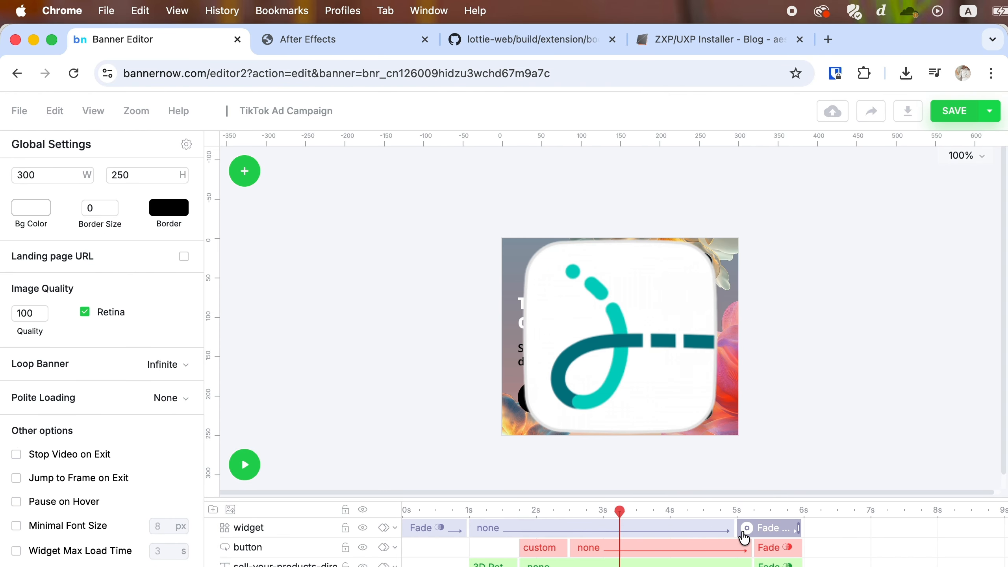
{"action": "left_click_drag", "start_coordinate": [469, 530], "coordinate": [452, 531]}
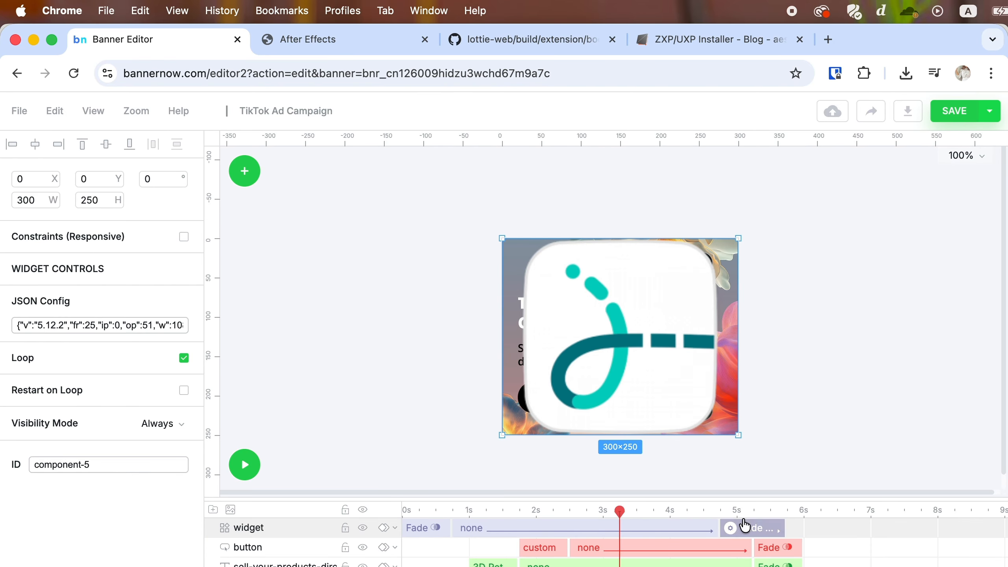
{"action": "left_click_drag", "start_coordinate": [715, 528], "coordinate": [756, 527]}
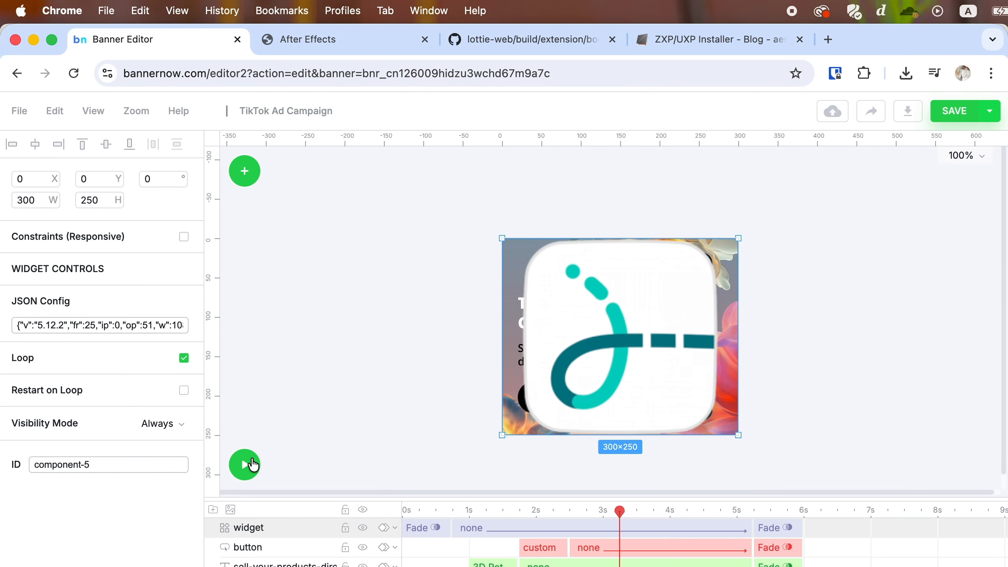
{"action": "left_click", "coordinate": [245, 465]}
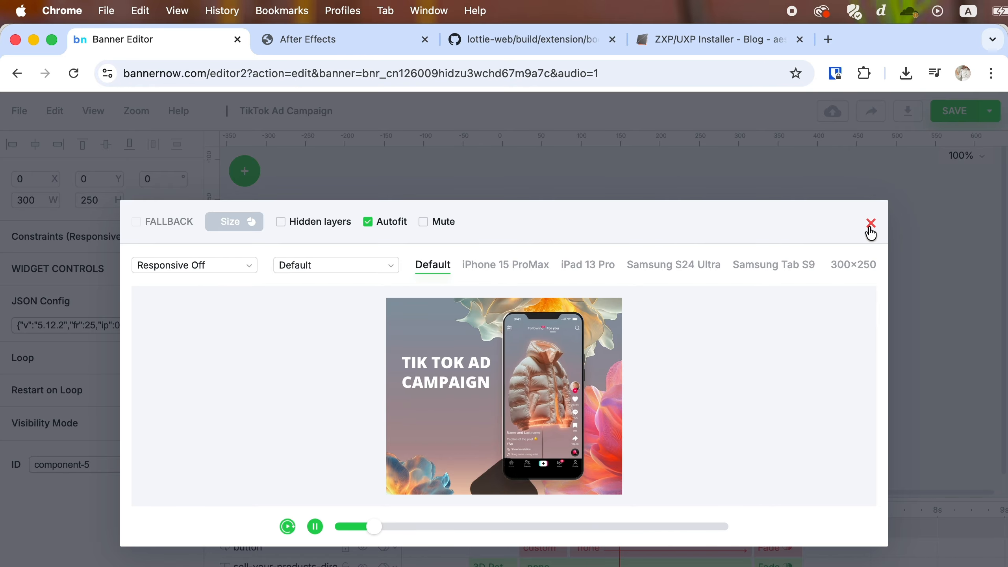
{"action": "left_click", "coordinate": [870, 223]}
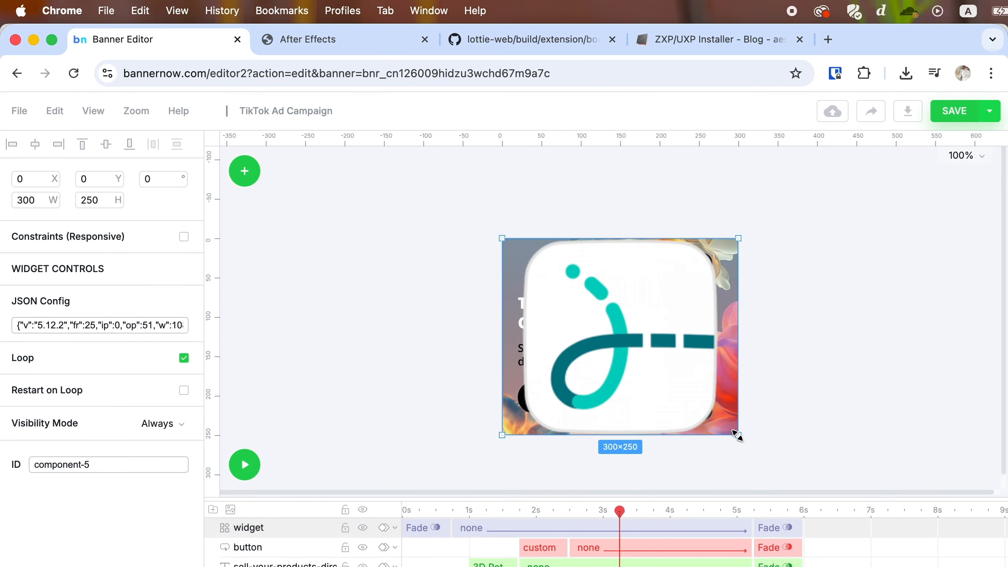
- Shrink the widget to 72 × 60, place it at X 12, Y 8 above the headline, and preview the banner
{"action": "left_click_drag", "start_coordinate": [738, 436], "coordinate": [542, 270]}
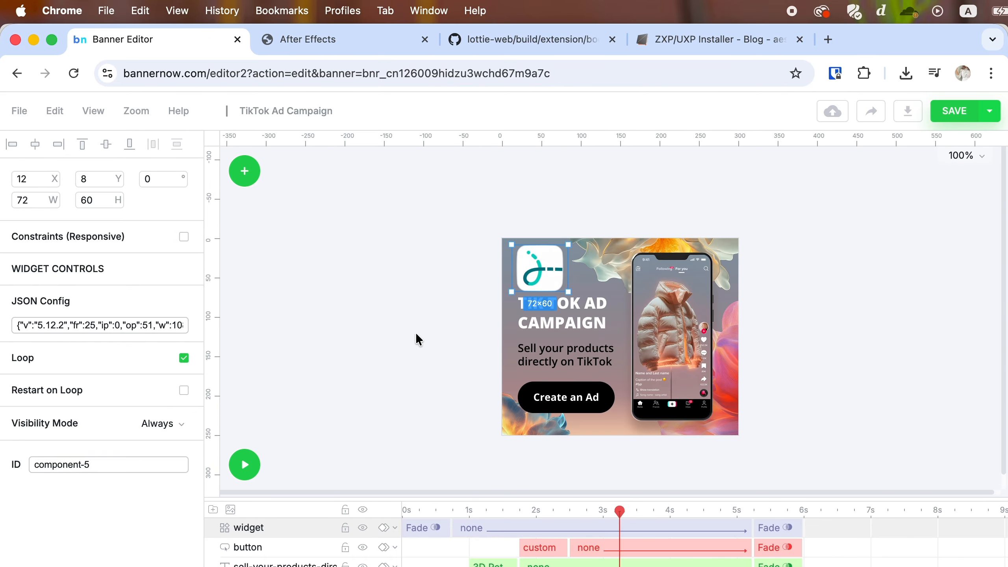
{"action": "left_click", "coordinate": [246, 467]}
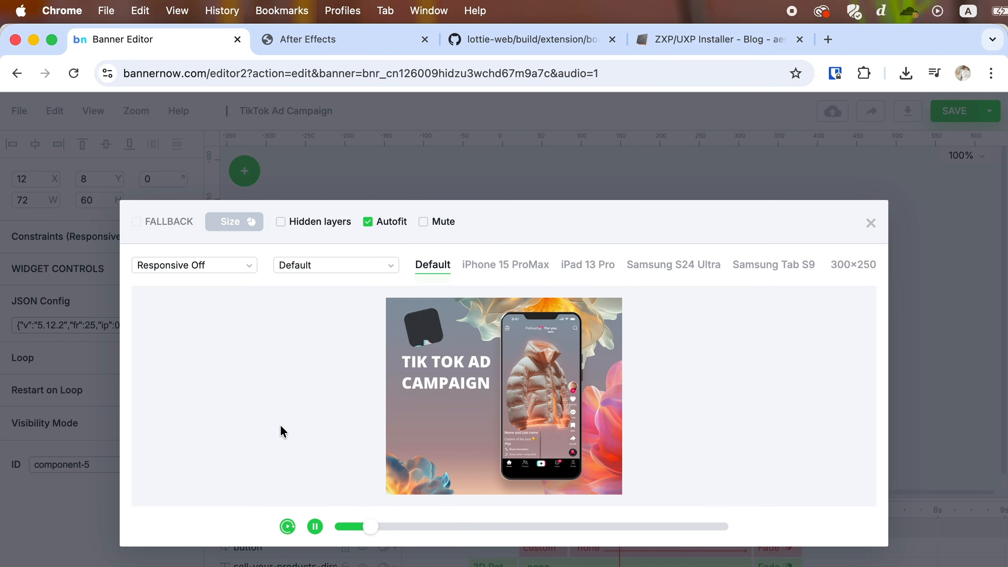